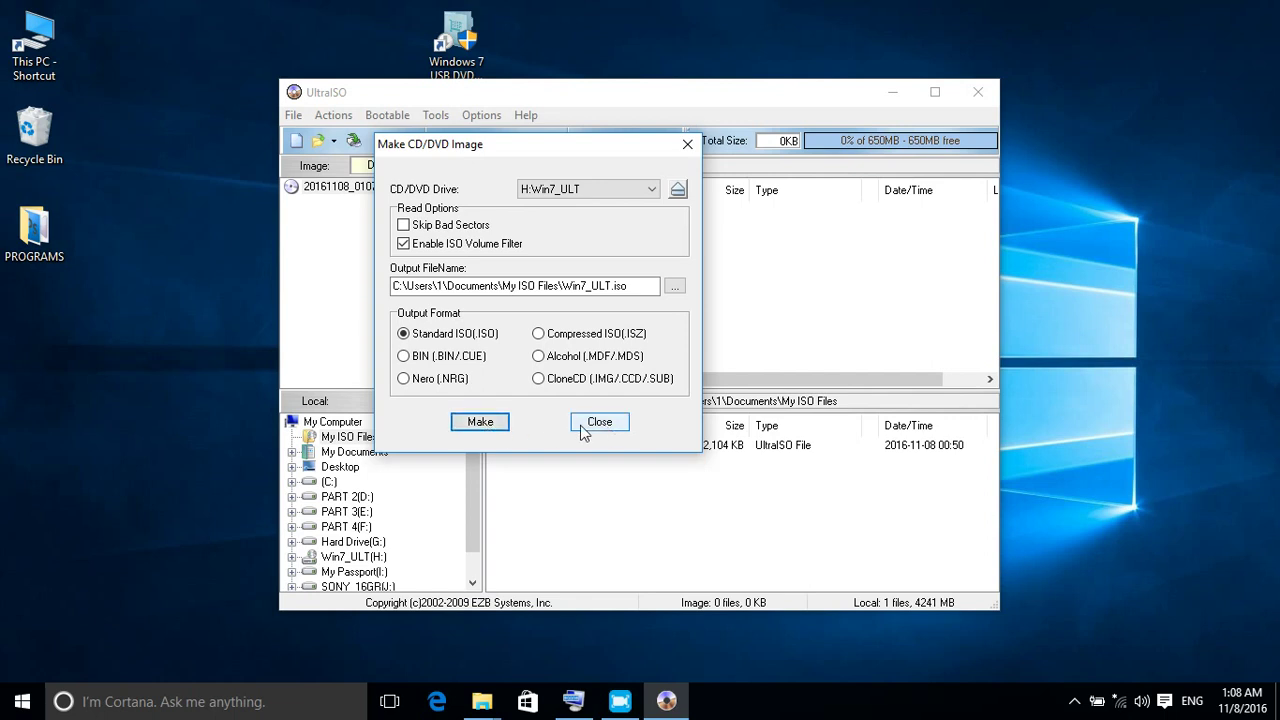
Start making the disc image from drive H:, decline overwriting the existing Win7_ULT.iso, and close UltraISO.
left_click(482, 423)
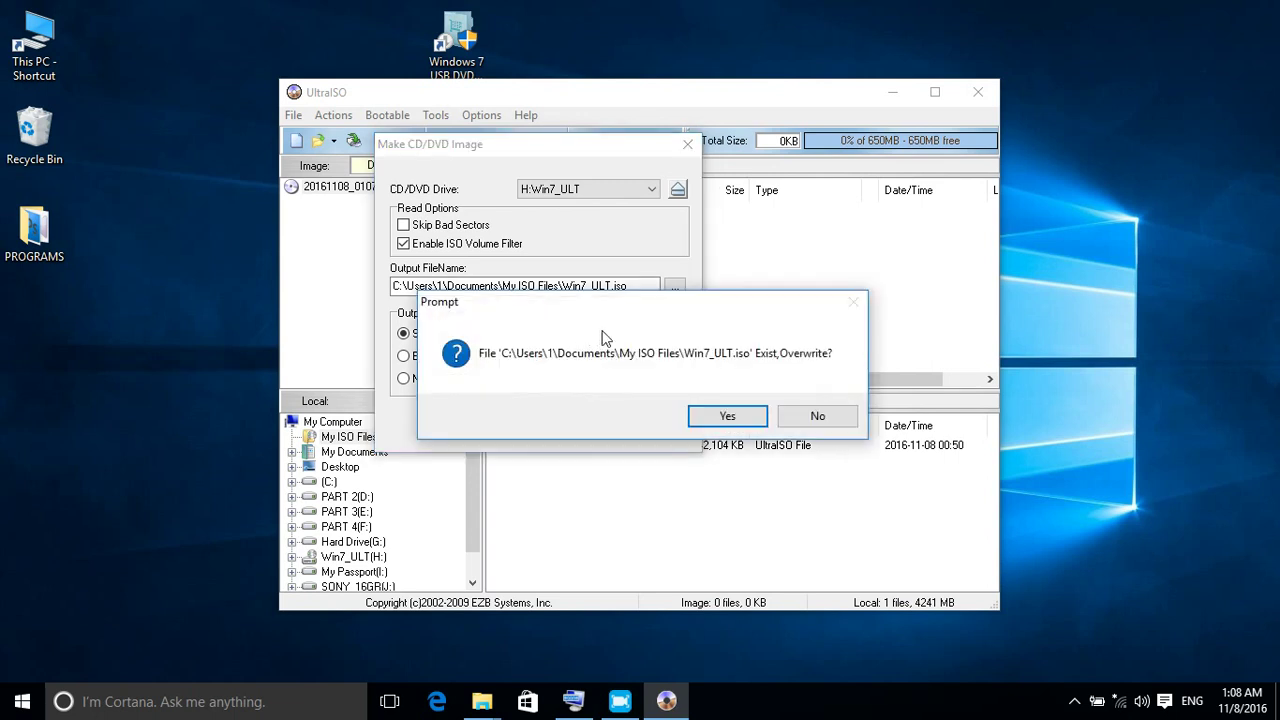
left_click(817, 418)
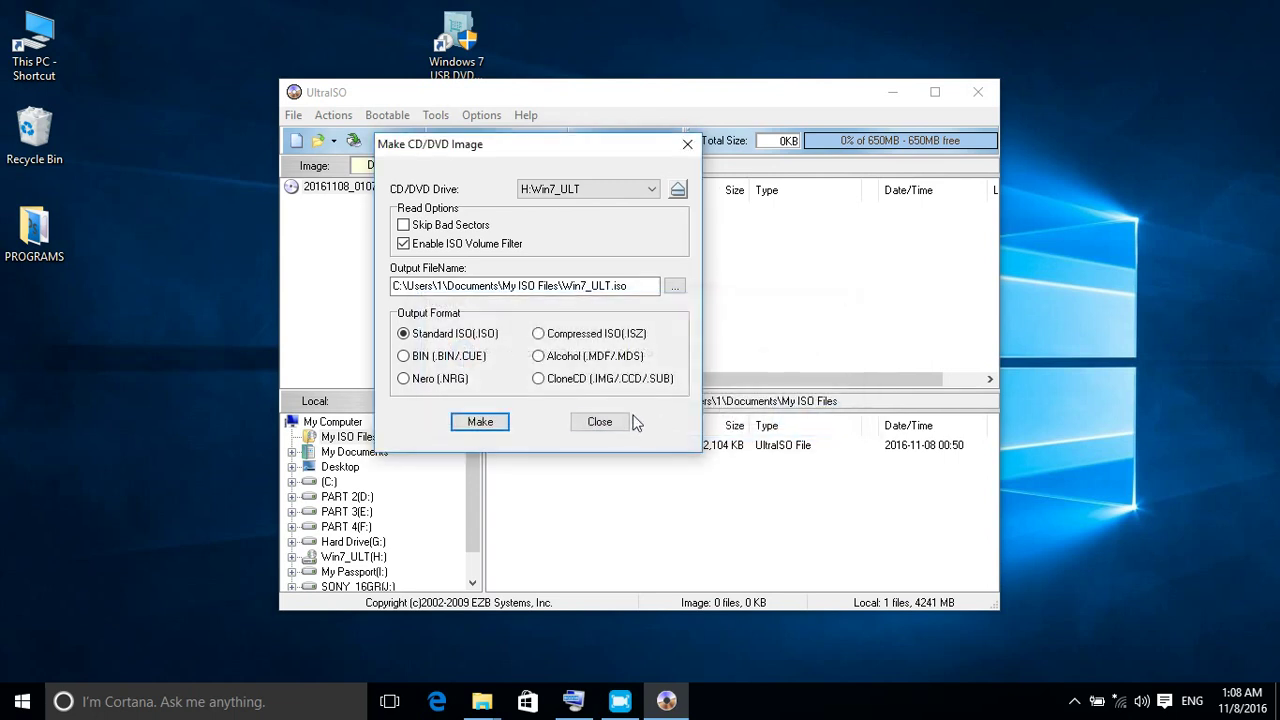
left_click(1075, 701)
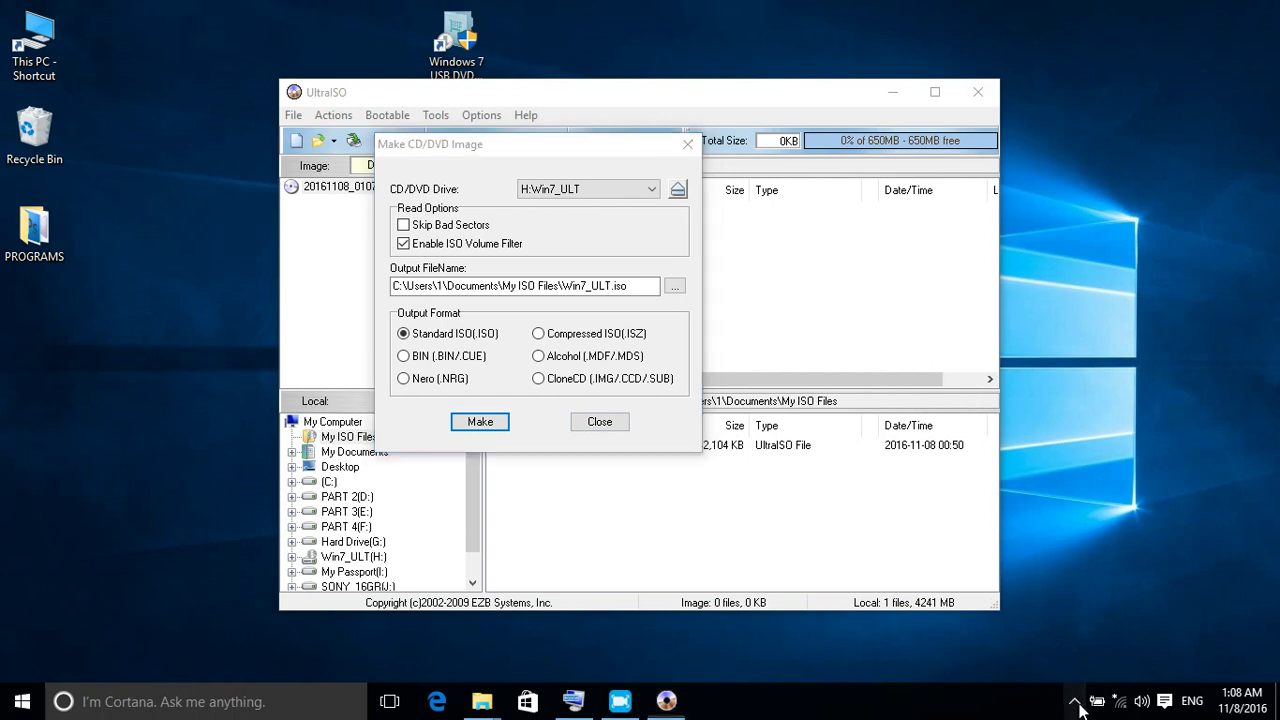
left_click(600, 421)
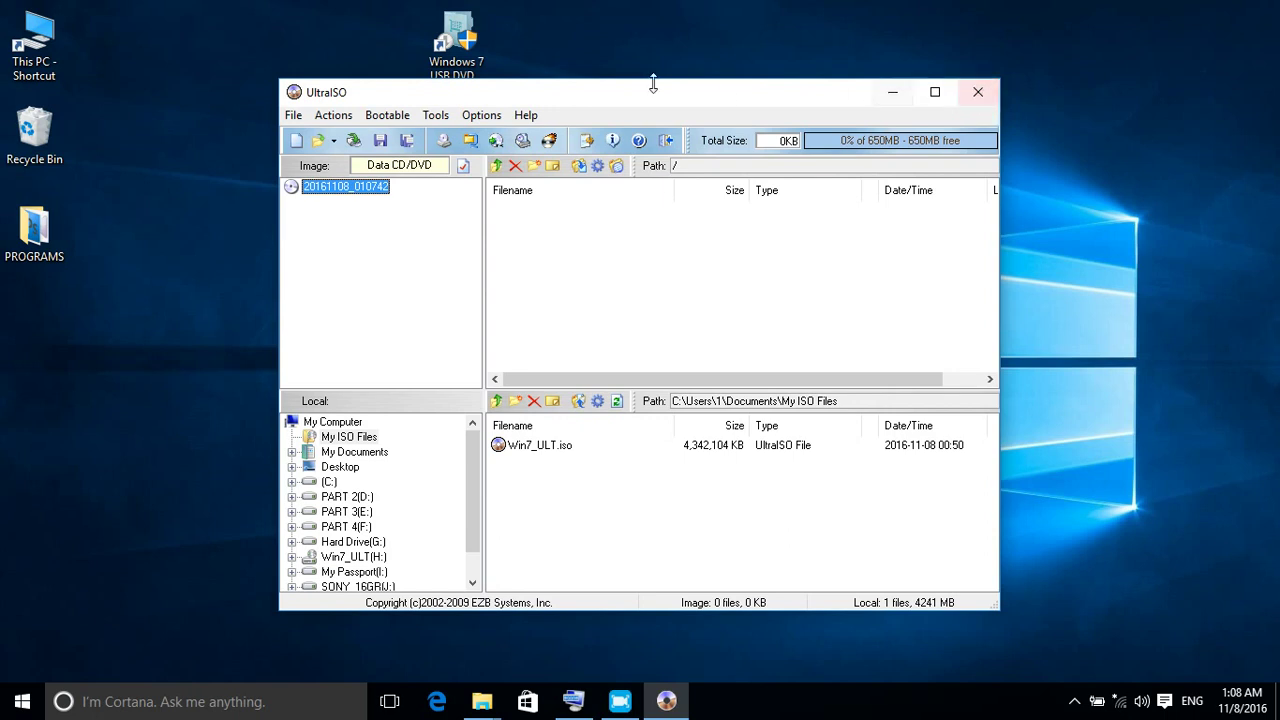
left_click(294, 117)
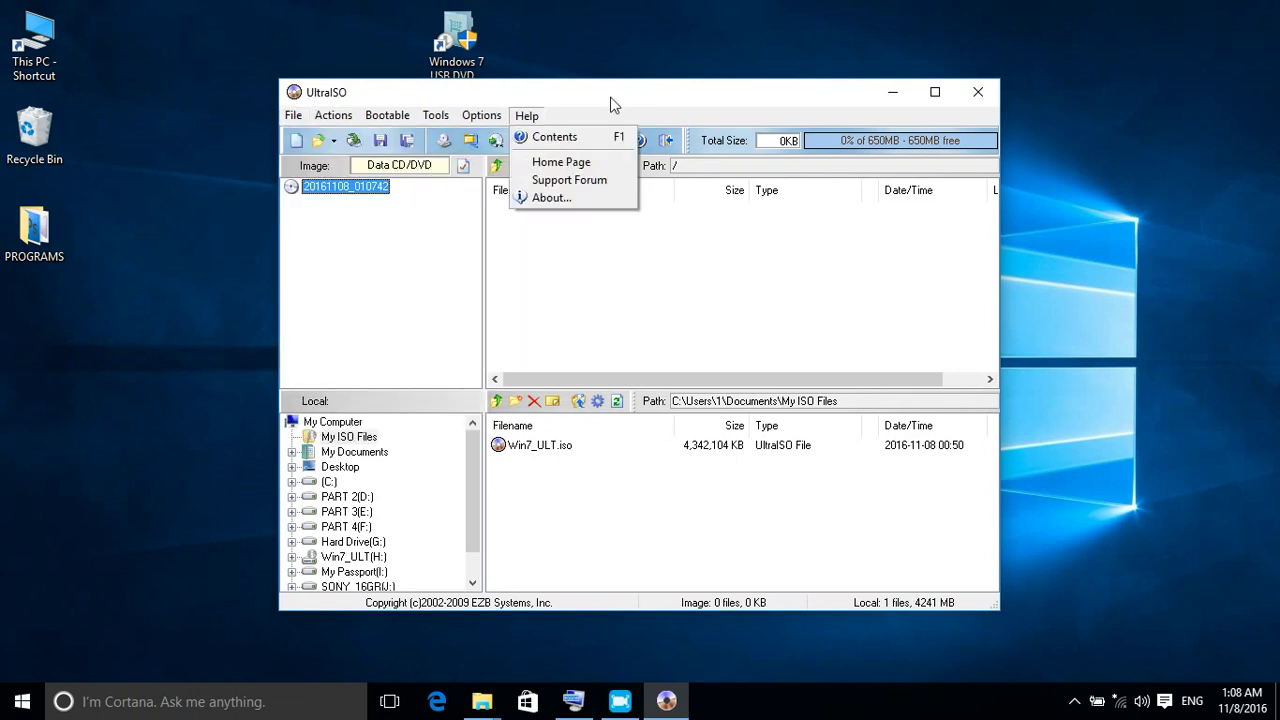
left_click(980, 93)
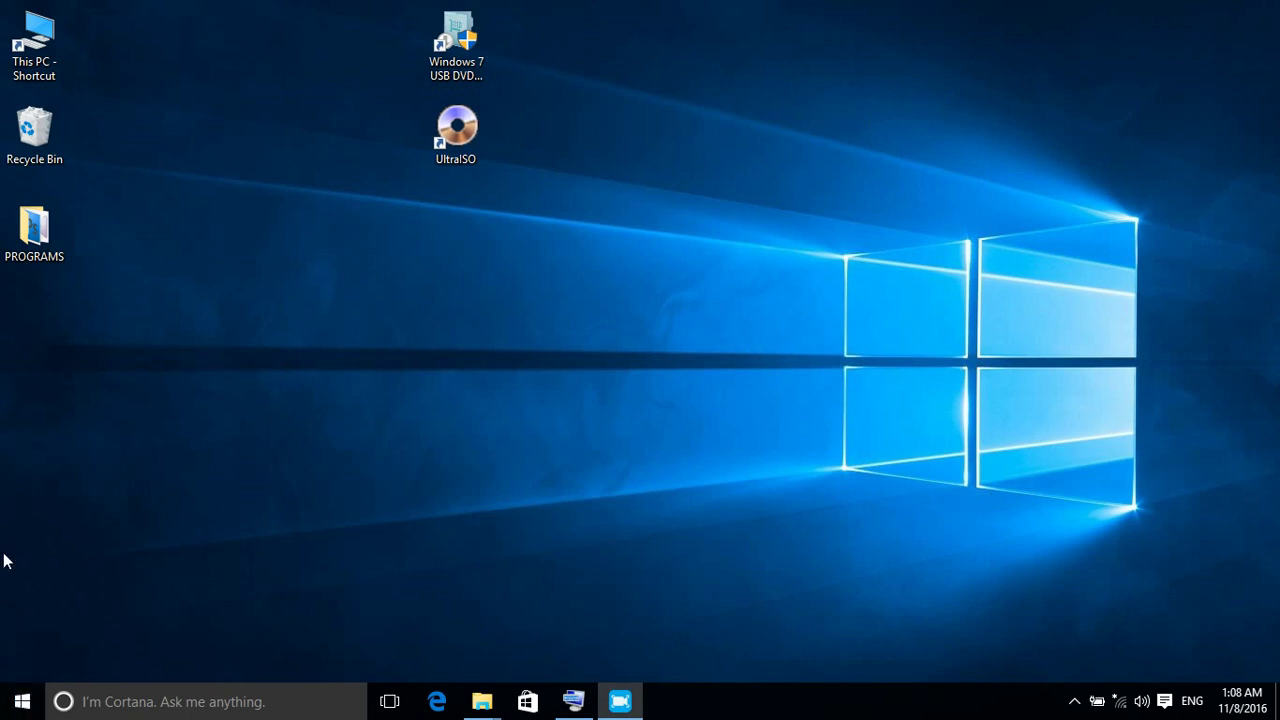
left_click(22, 701)
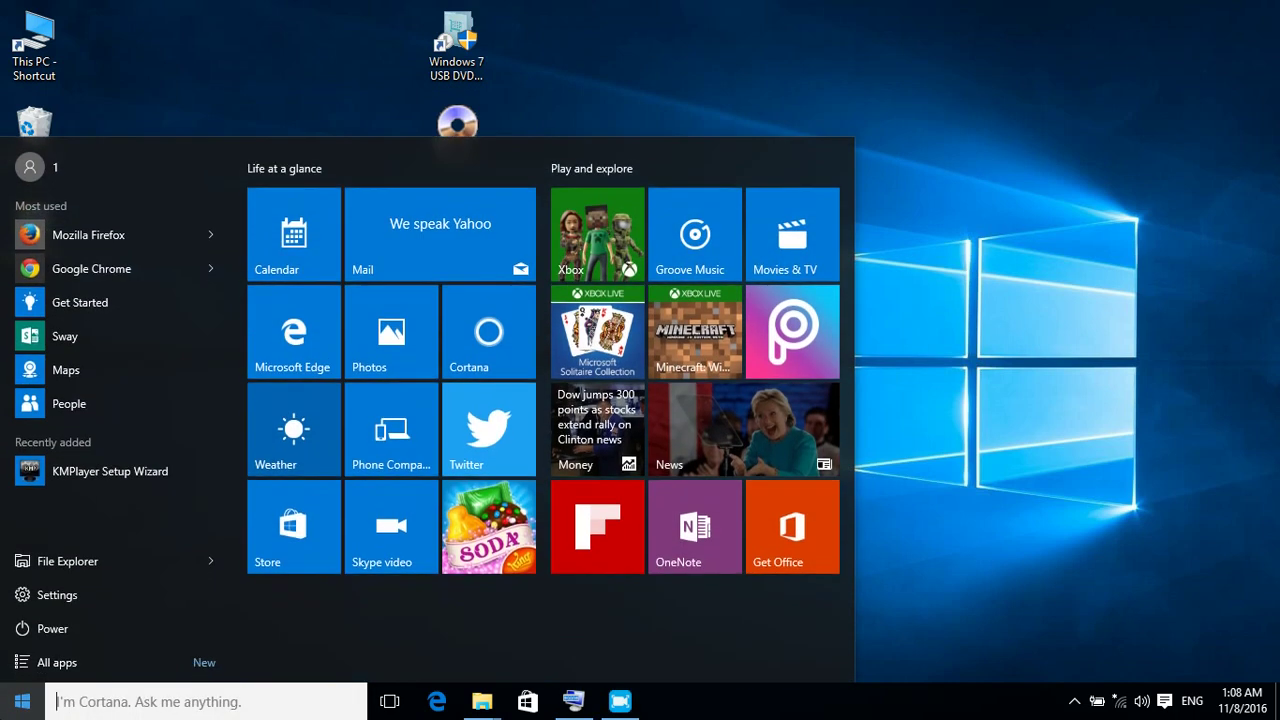
left_click(100, 176)
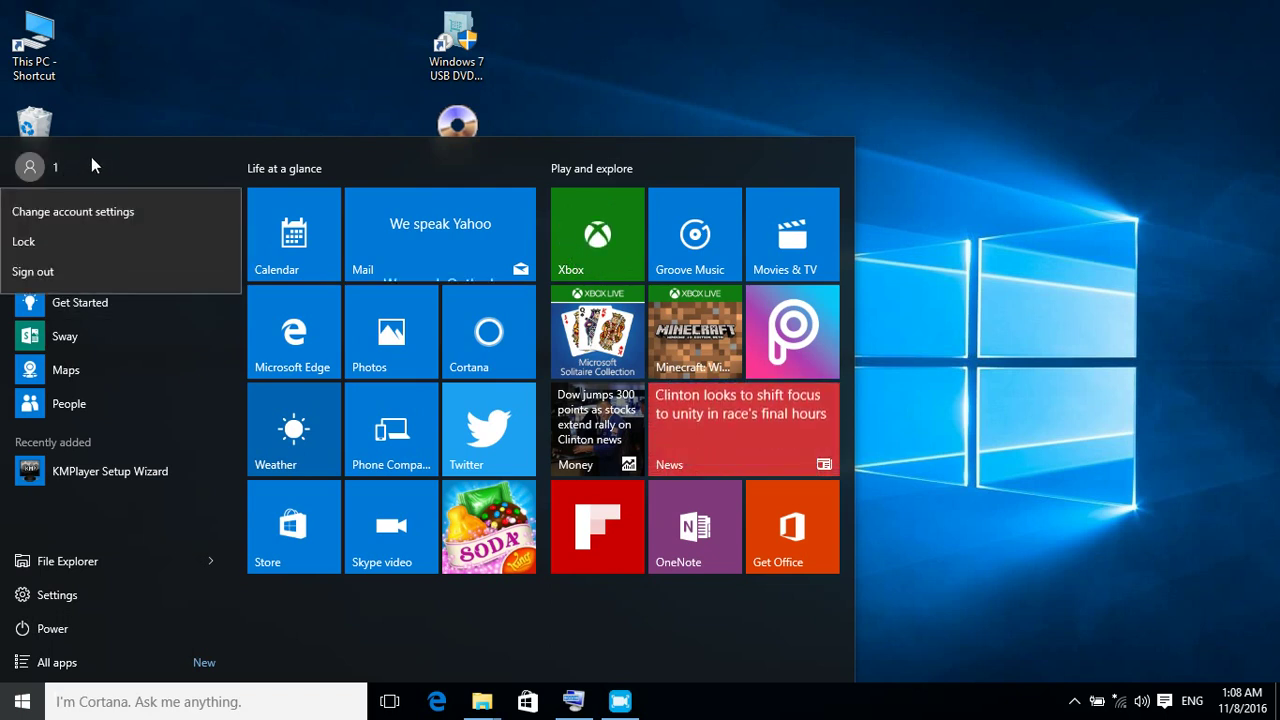
left_click(91, 163)
key("super")
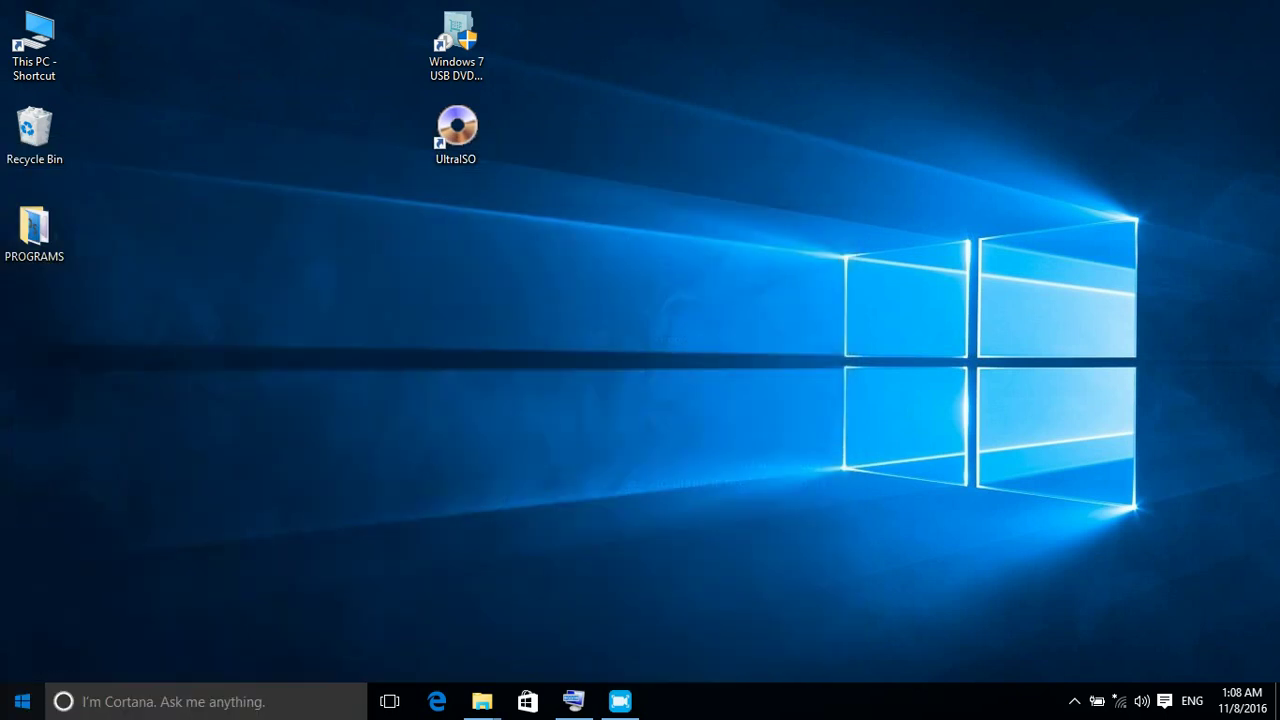
key("super")
right_click(5, 712)
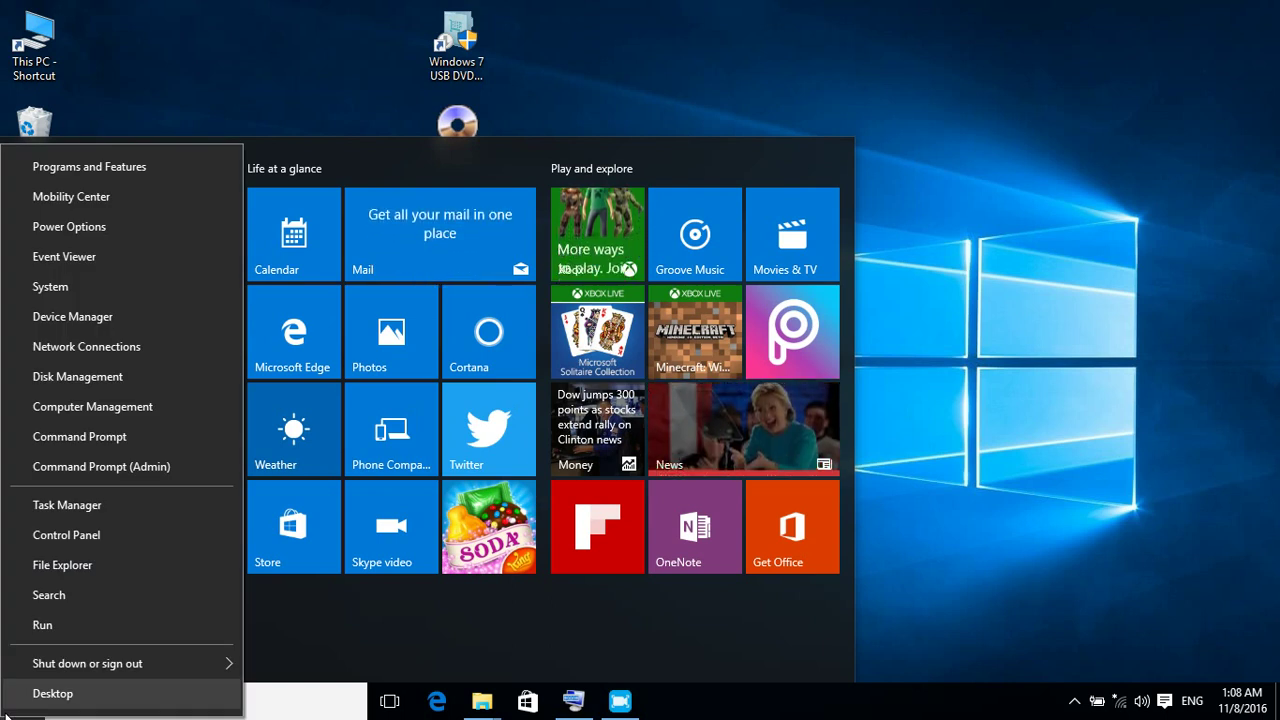
left_click(5, 710)
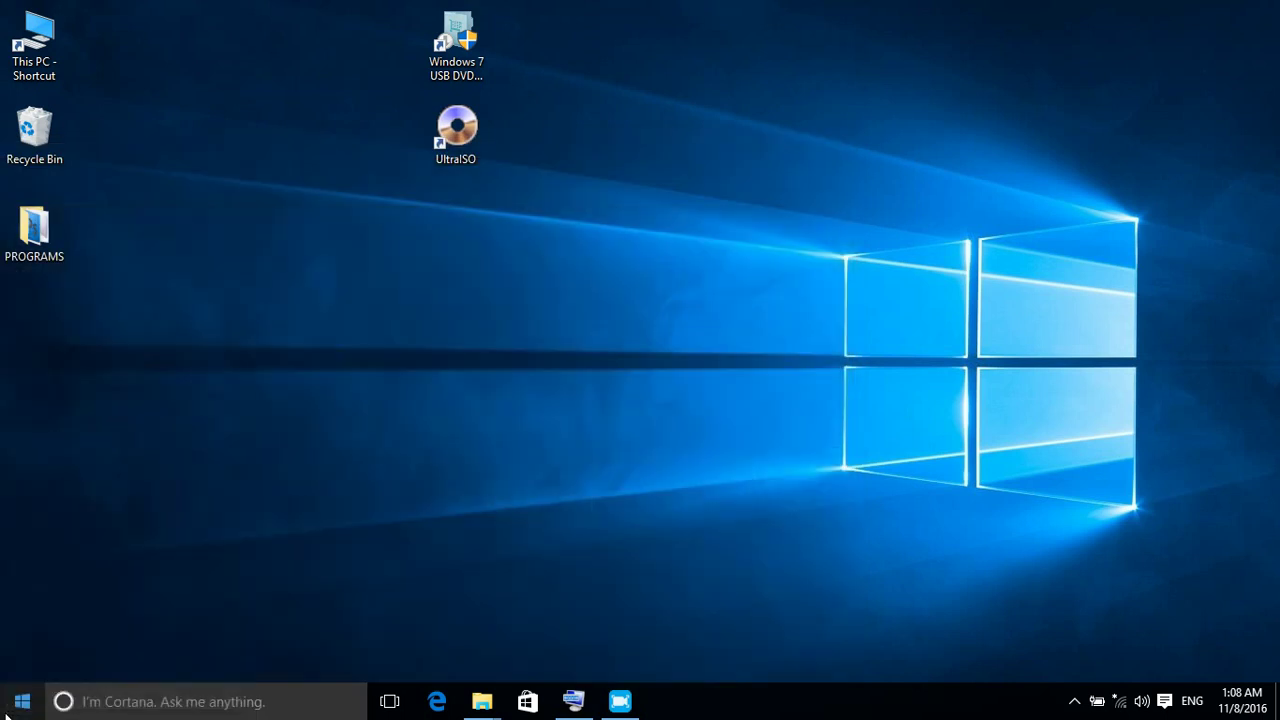
left_click(1075, 701)
right_click(1113, 666)
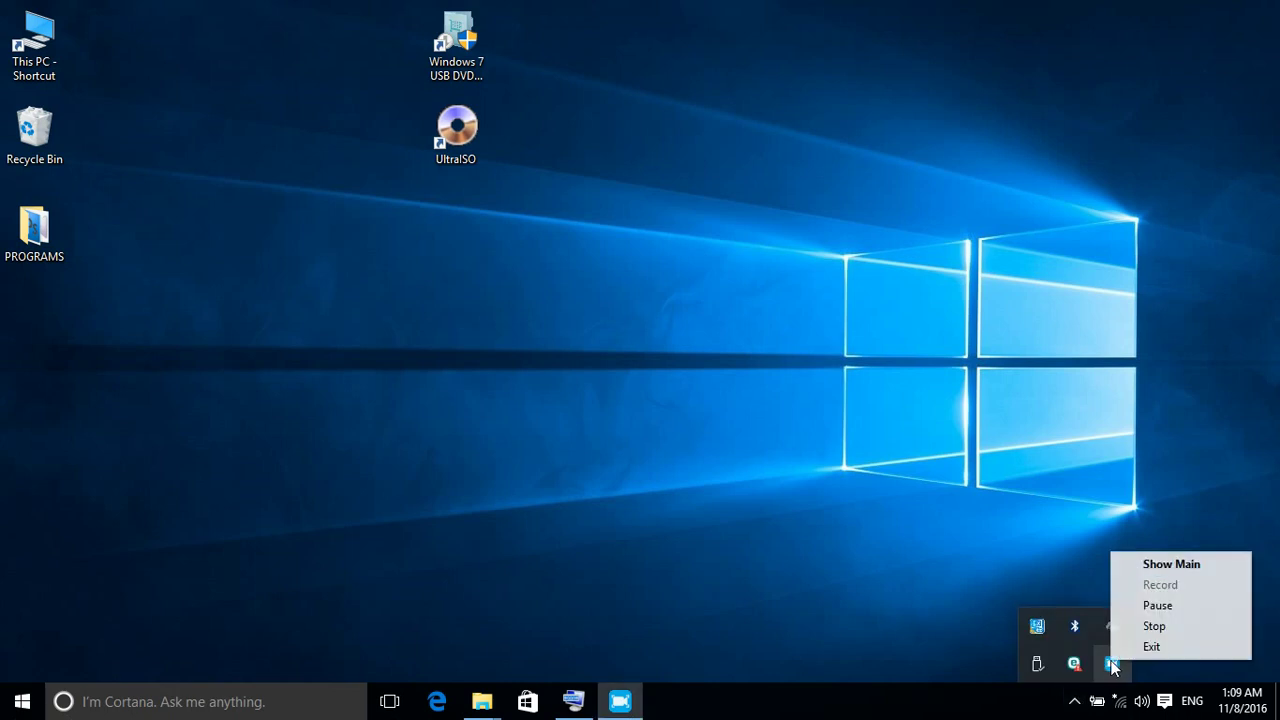
left_click(1158, 605)
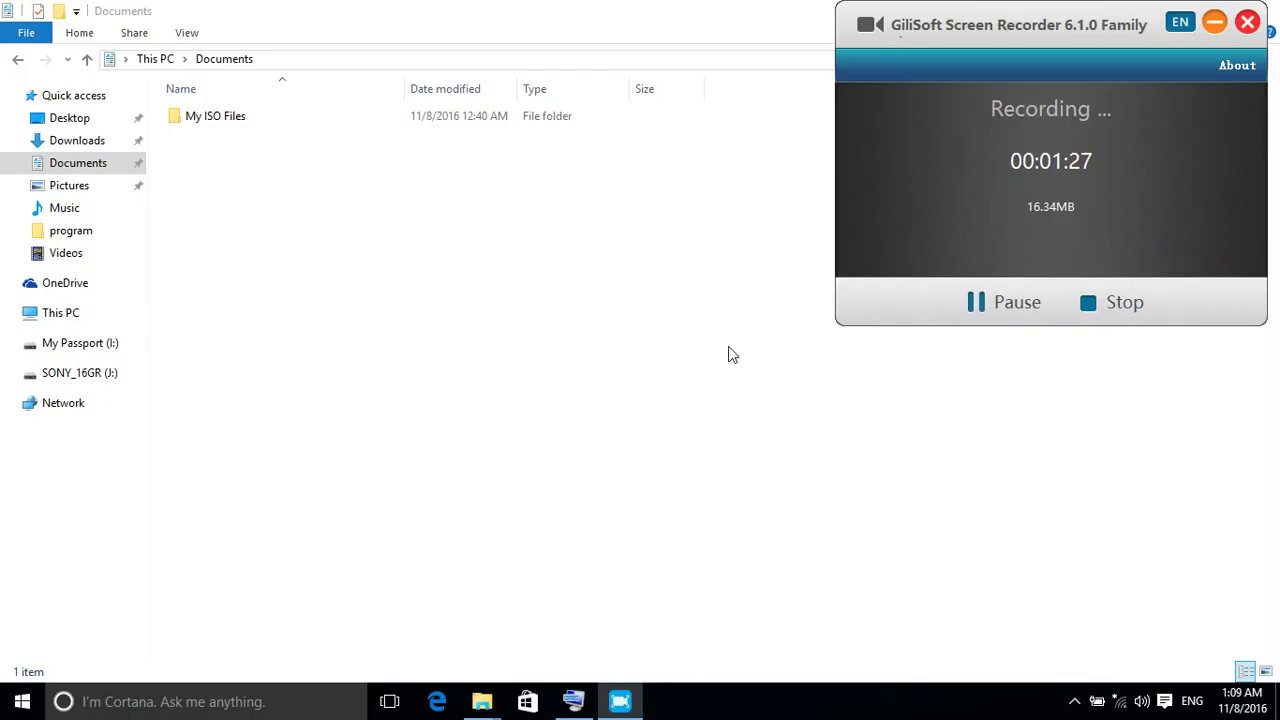
Check the Win7_ULT image file in the My ISO Files folder under Documents, and minimize the File Explorer window.
left_click(883, 454)
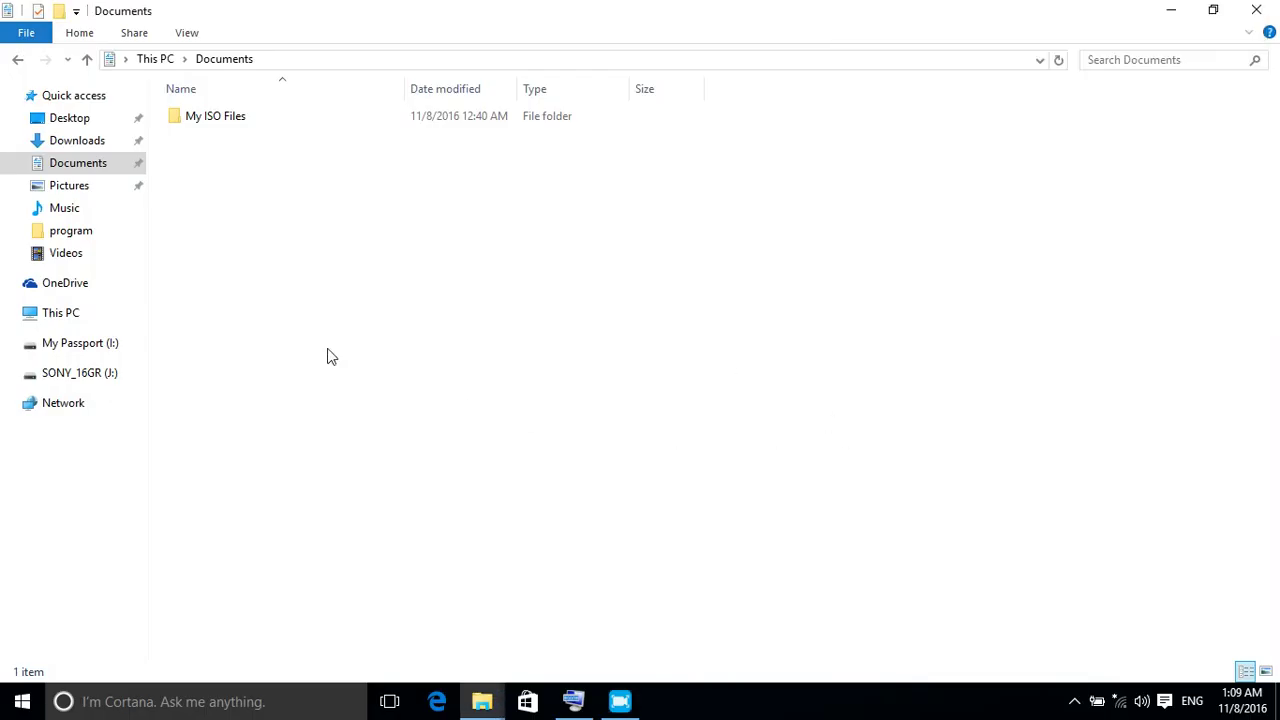
mouse_move(183, 128)
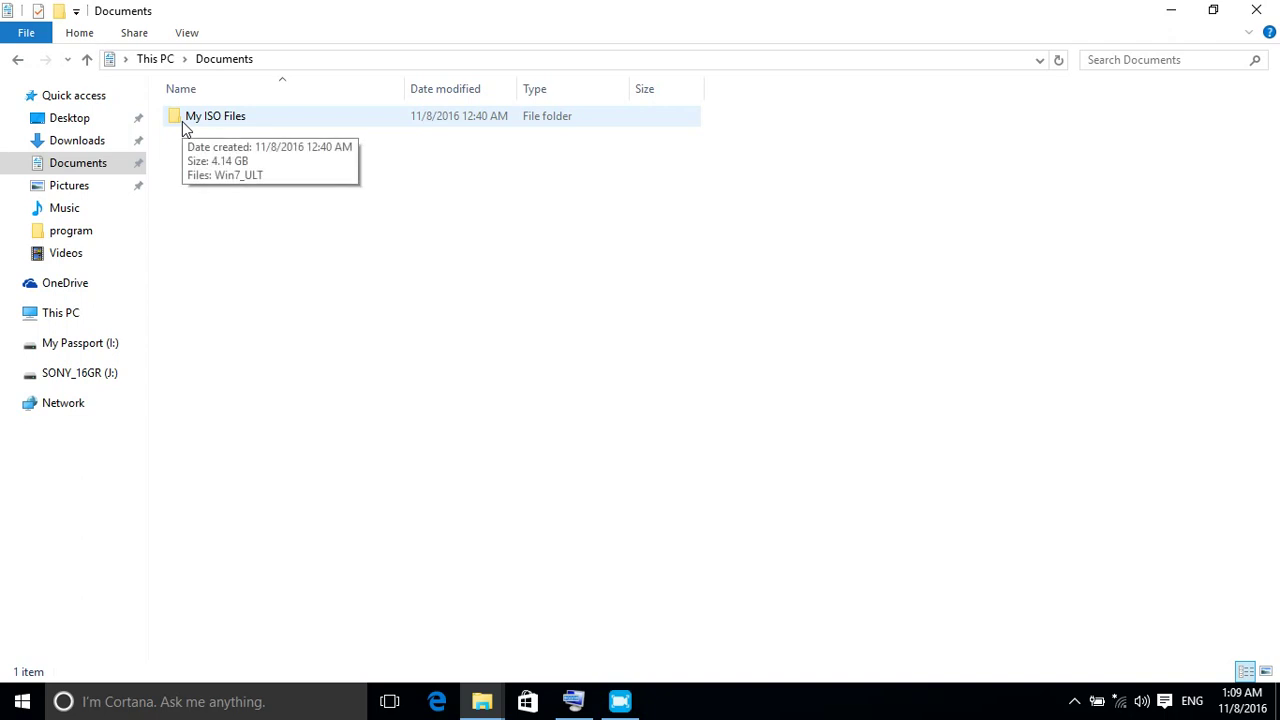
double_click(183, 120)
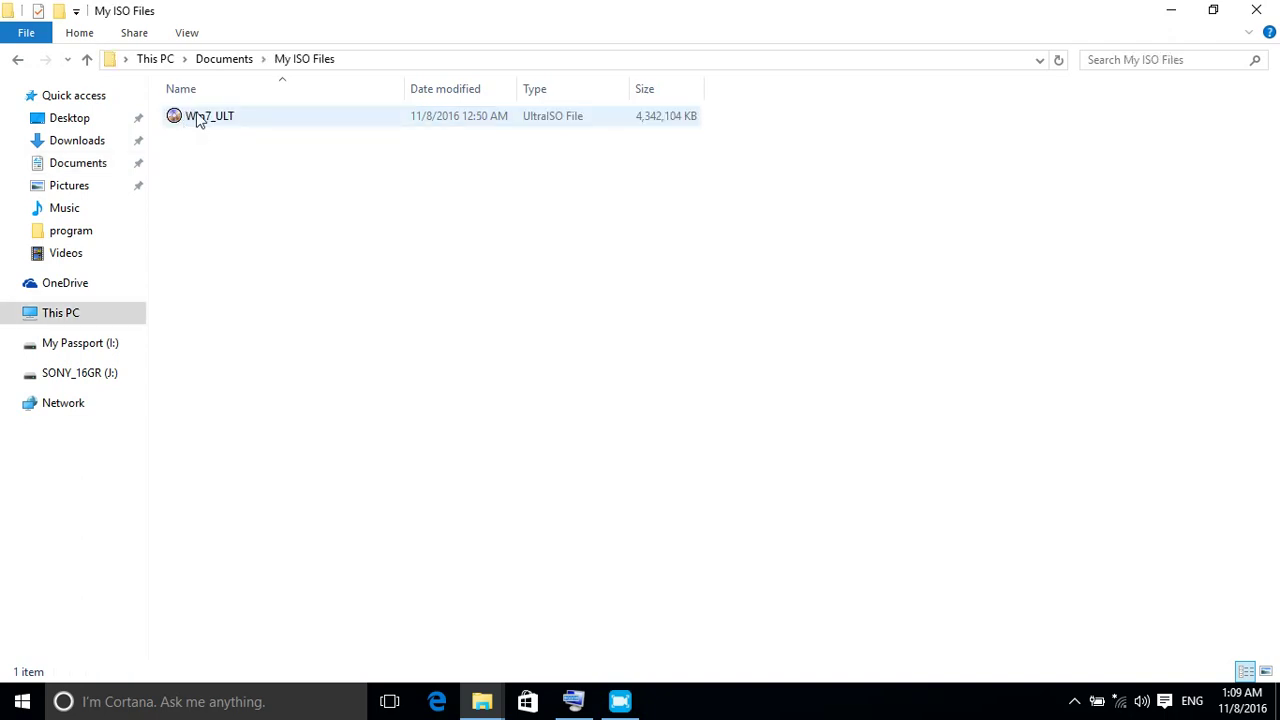
left_click(200, 118)
left_click(487, 371)
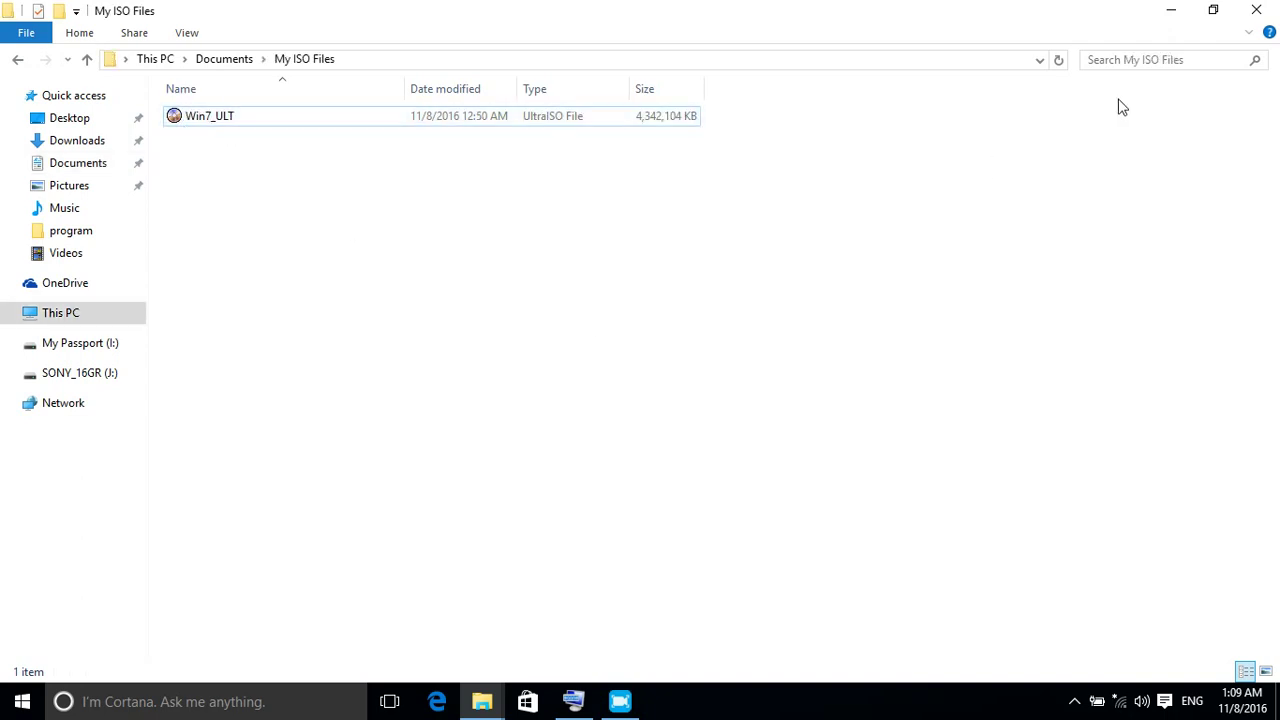
left_click(1186, 9)
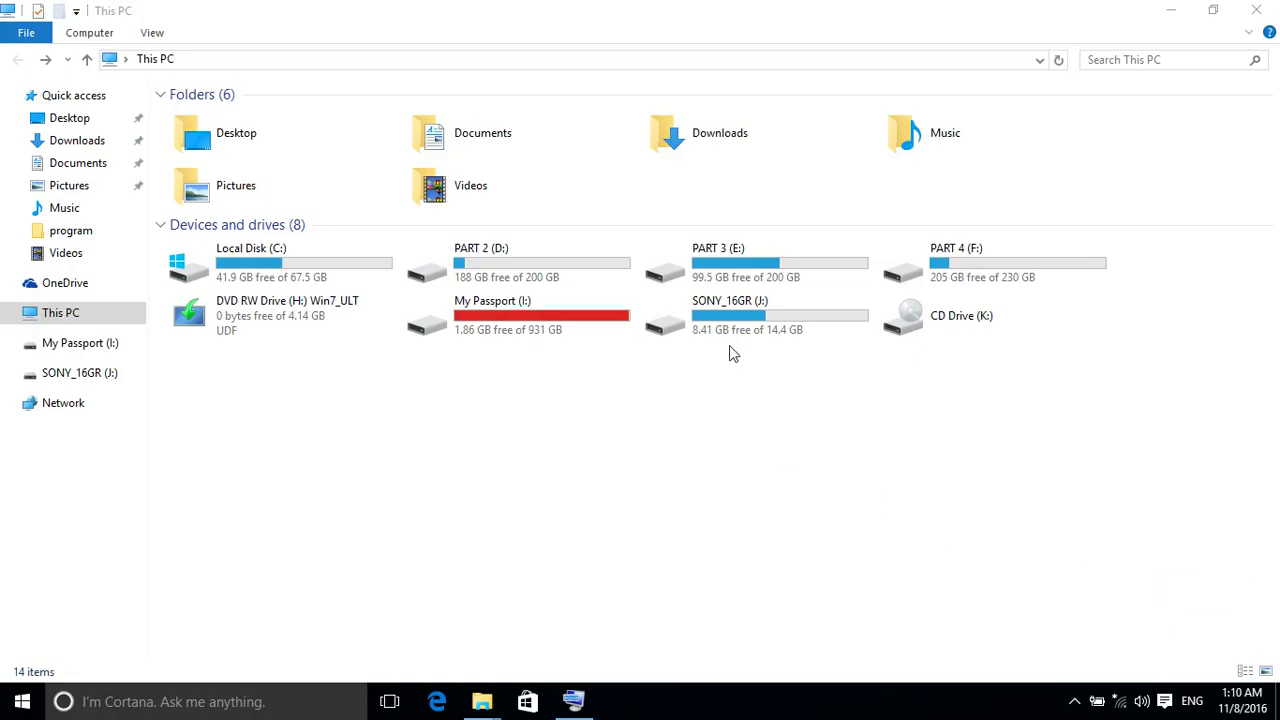
Open the format settings for the SONY_16GR (J:) drive and choose the FAT32 file system.
left_click(713, 316)
right_click(713, 316)
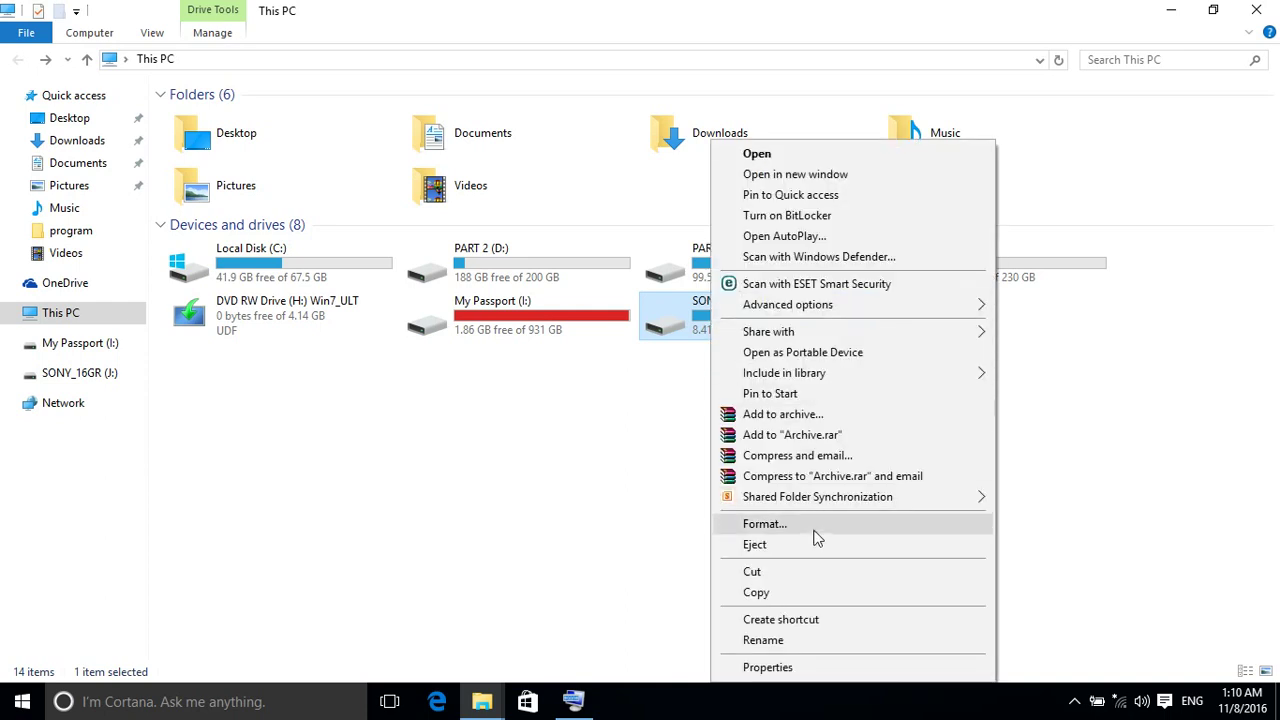
left_click(777, 524)
left_click_drag(148, 200, 449, 177)
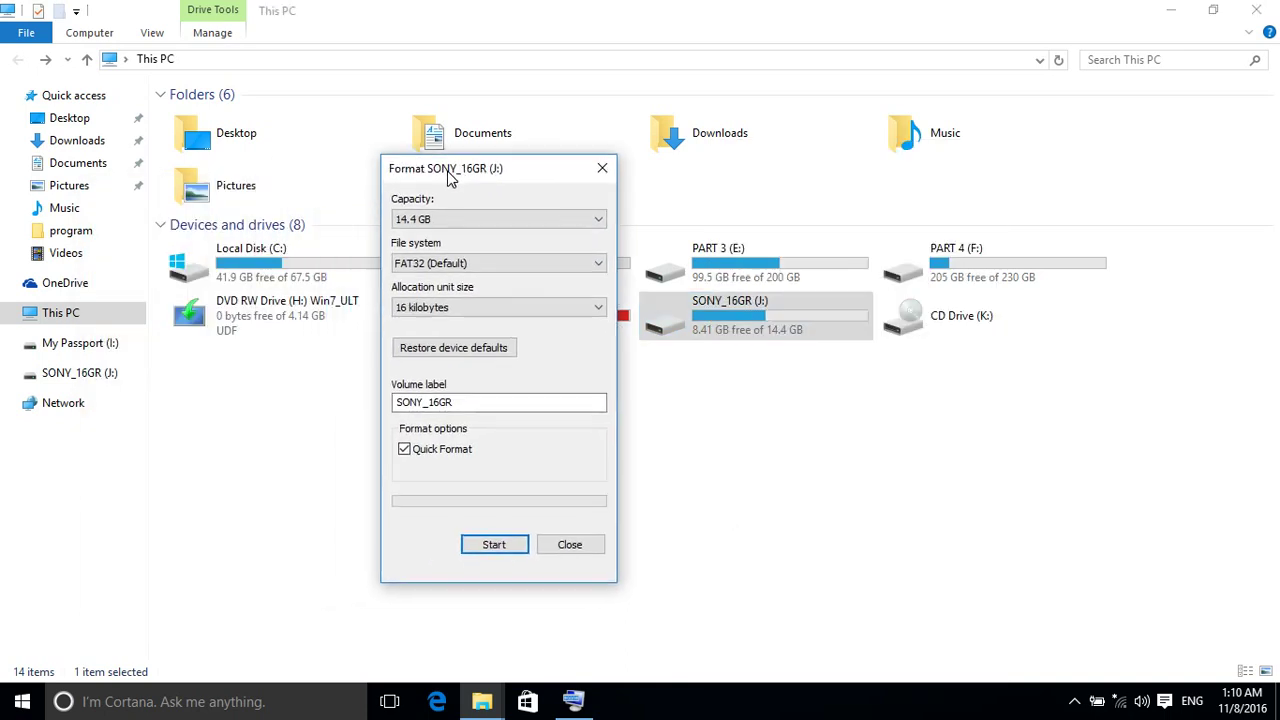
left_click(440, 265)
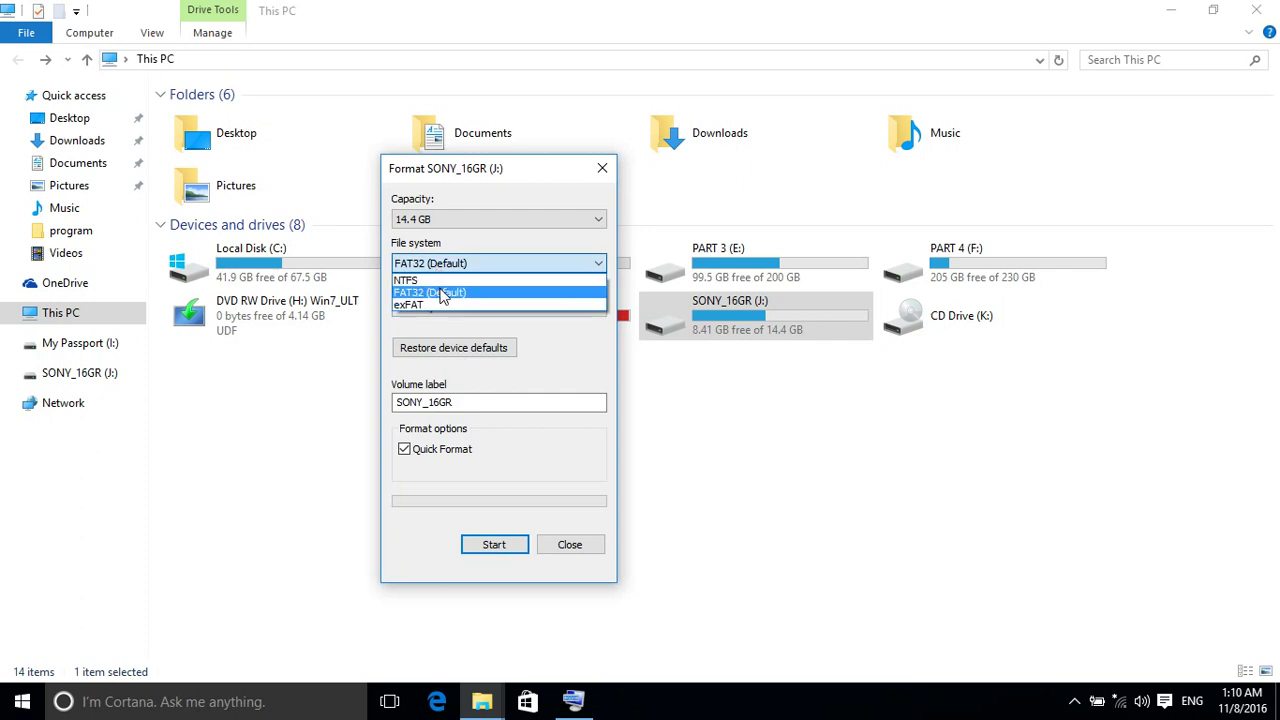
left_click(443, 297)
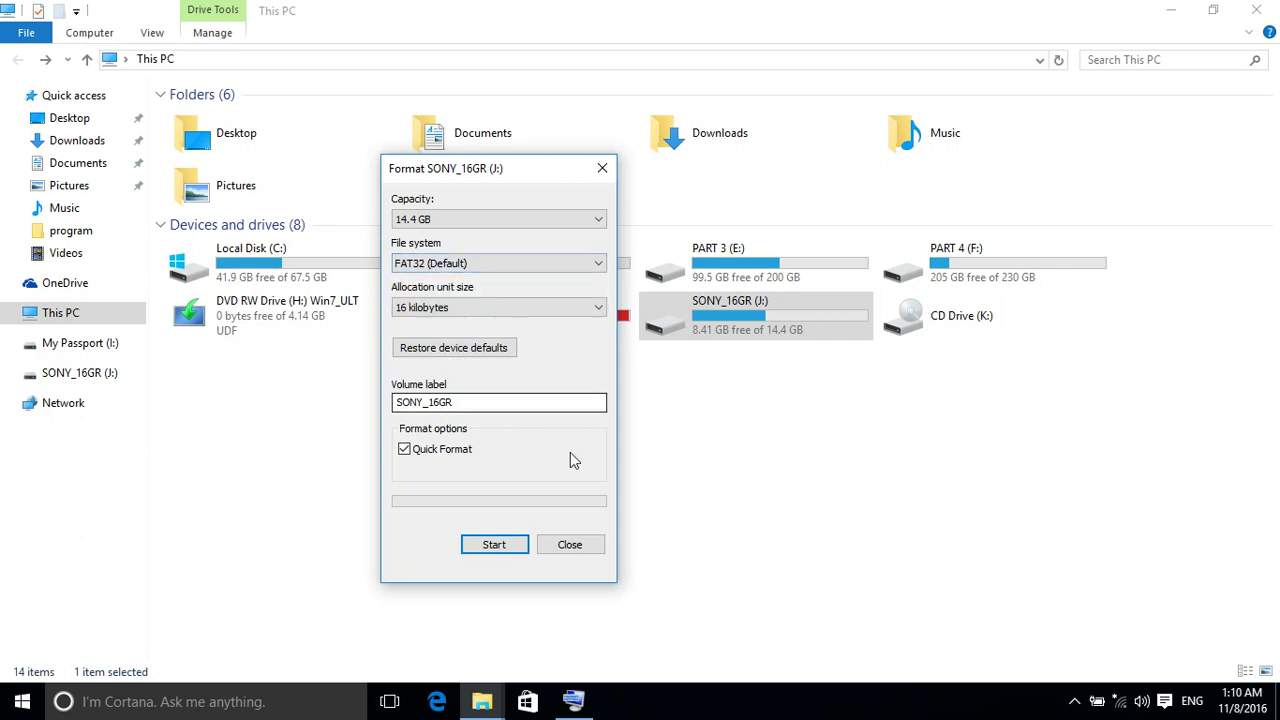
Format the SONY_16GR drive, accepting the erasure of all its data, and clear the remaining dialogs and windows from the desktop.
left_click(493, 545)
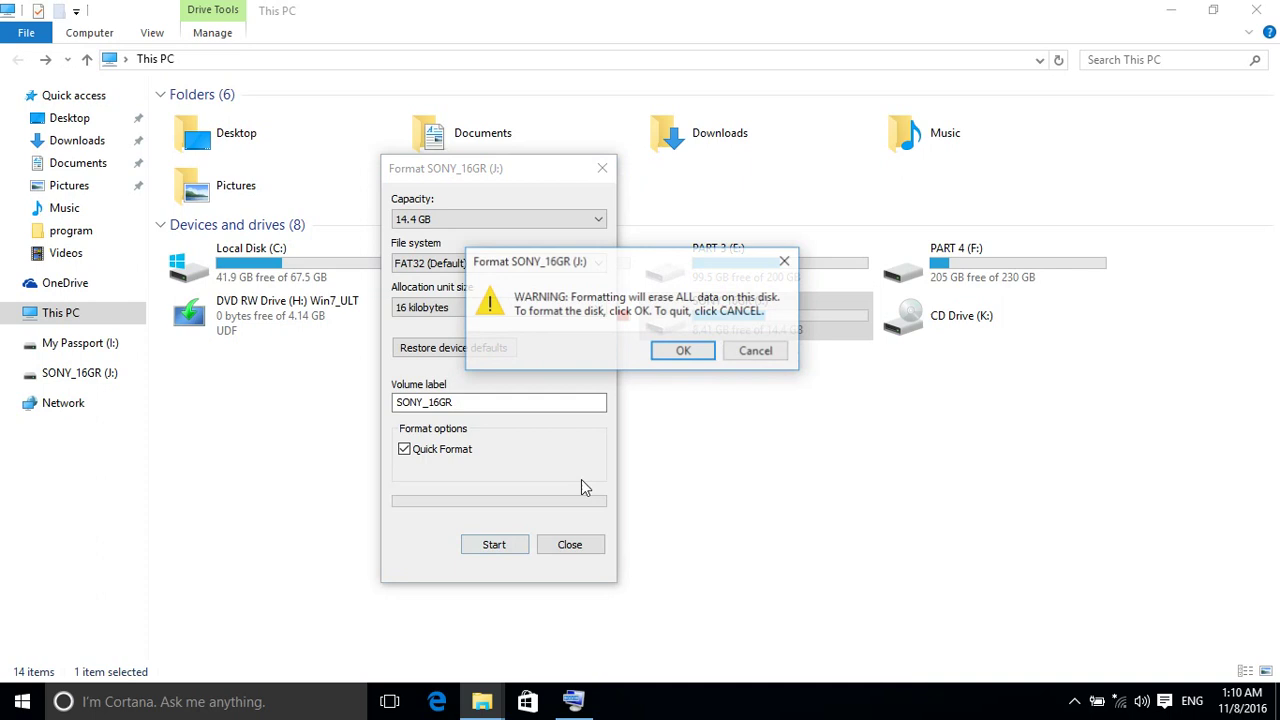
left_click(680, 350)
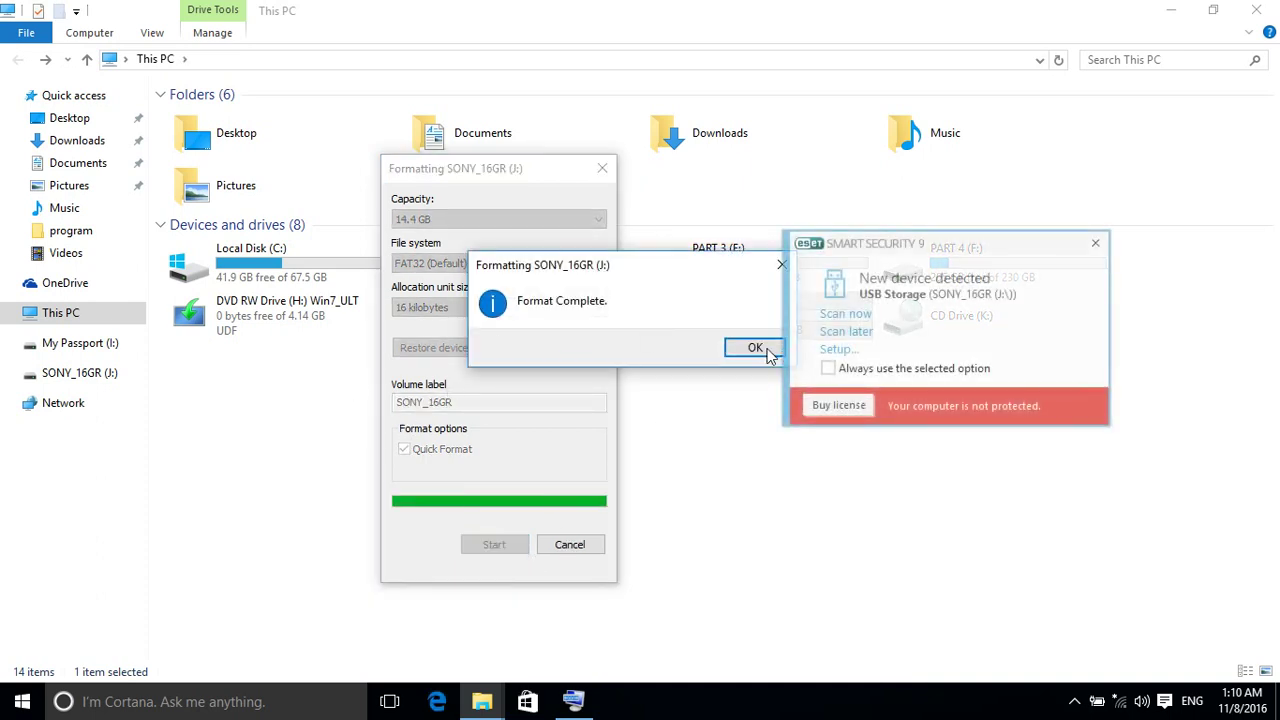
left_click(755, 348)
left_click(569, 545)
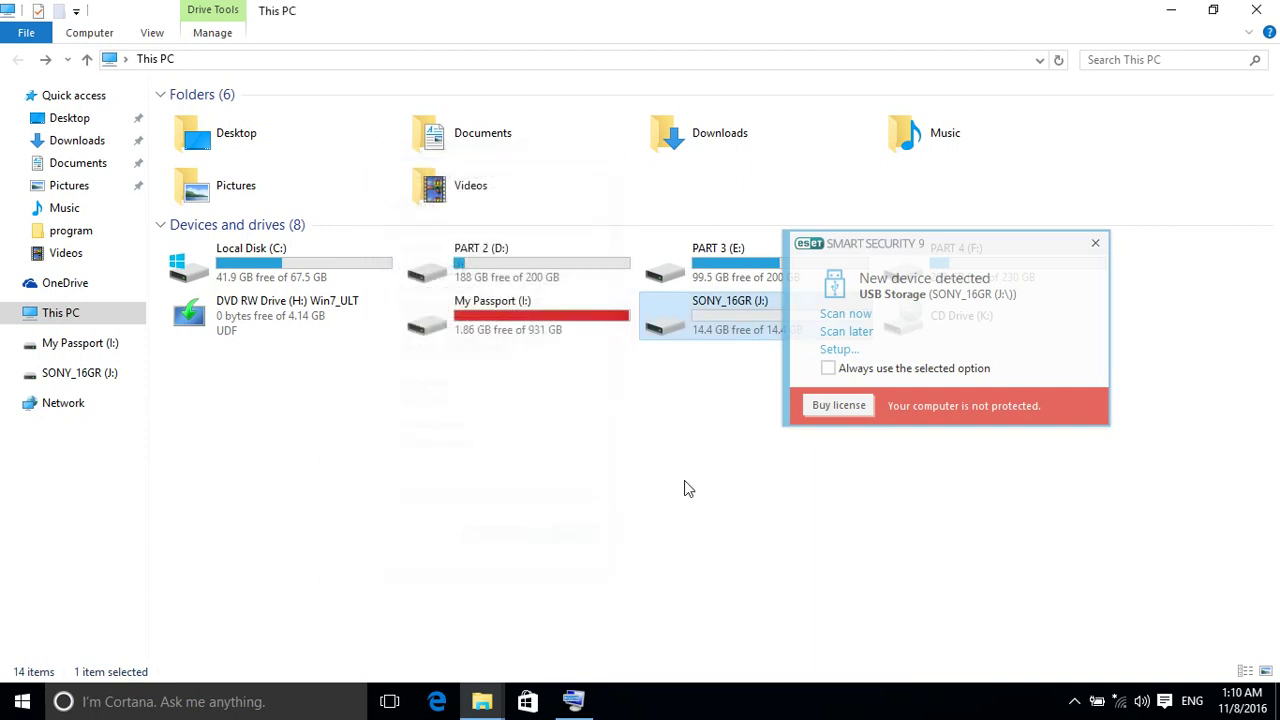
left_click(1096, 246)
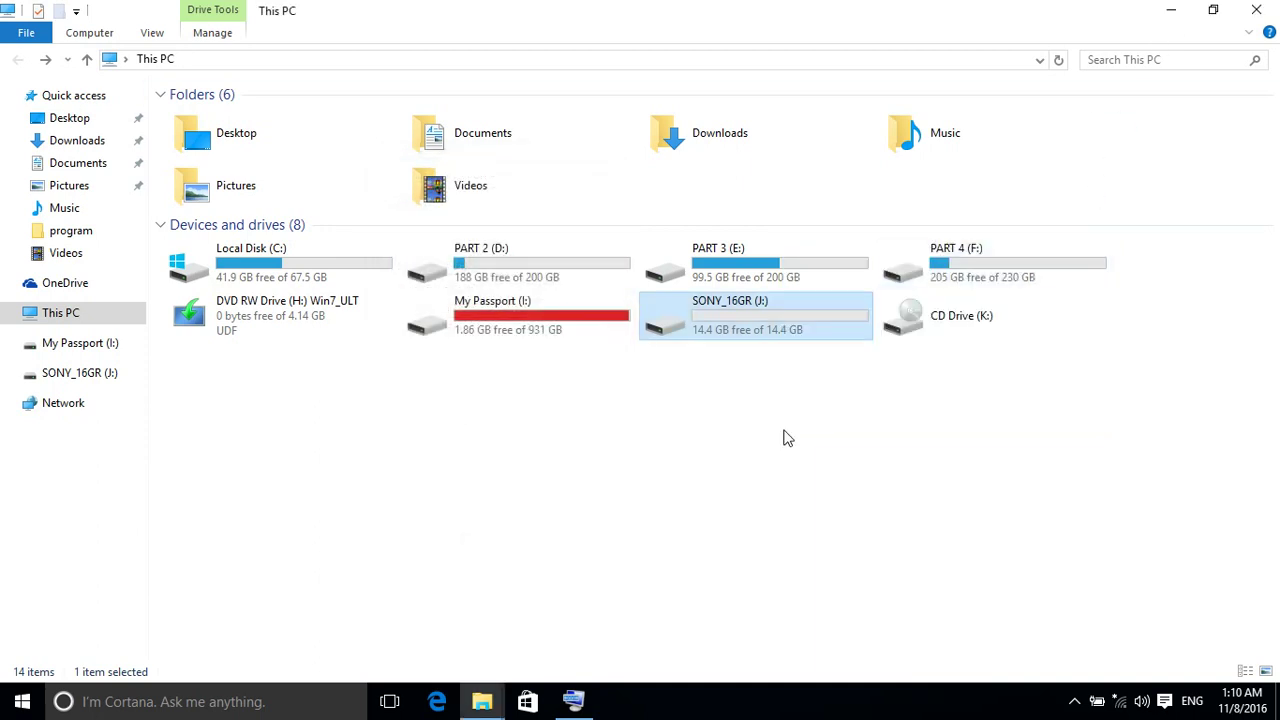
left_click(1170, 12)
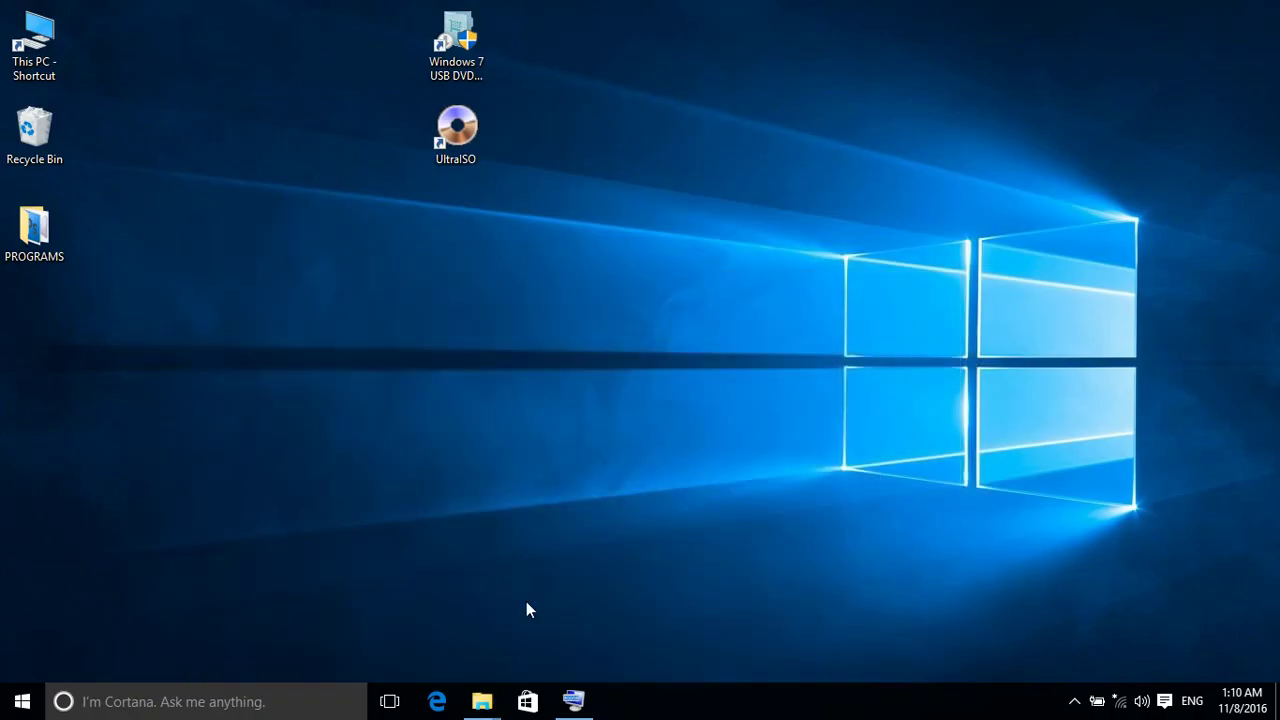
mouse_move(479, 701)
left_click(1074, 702)
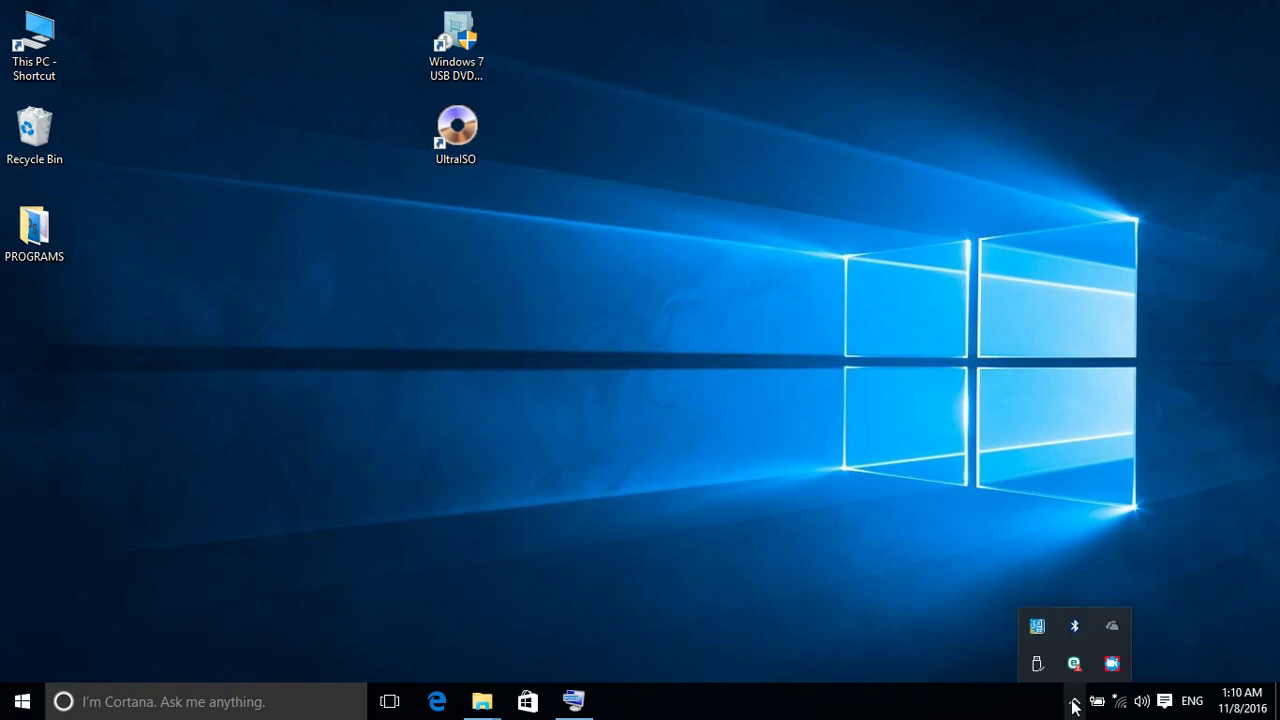
right_click(1110, 664)
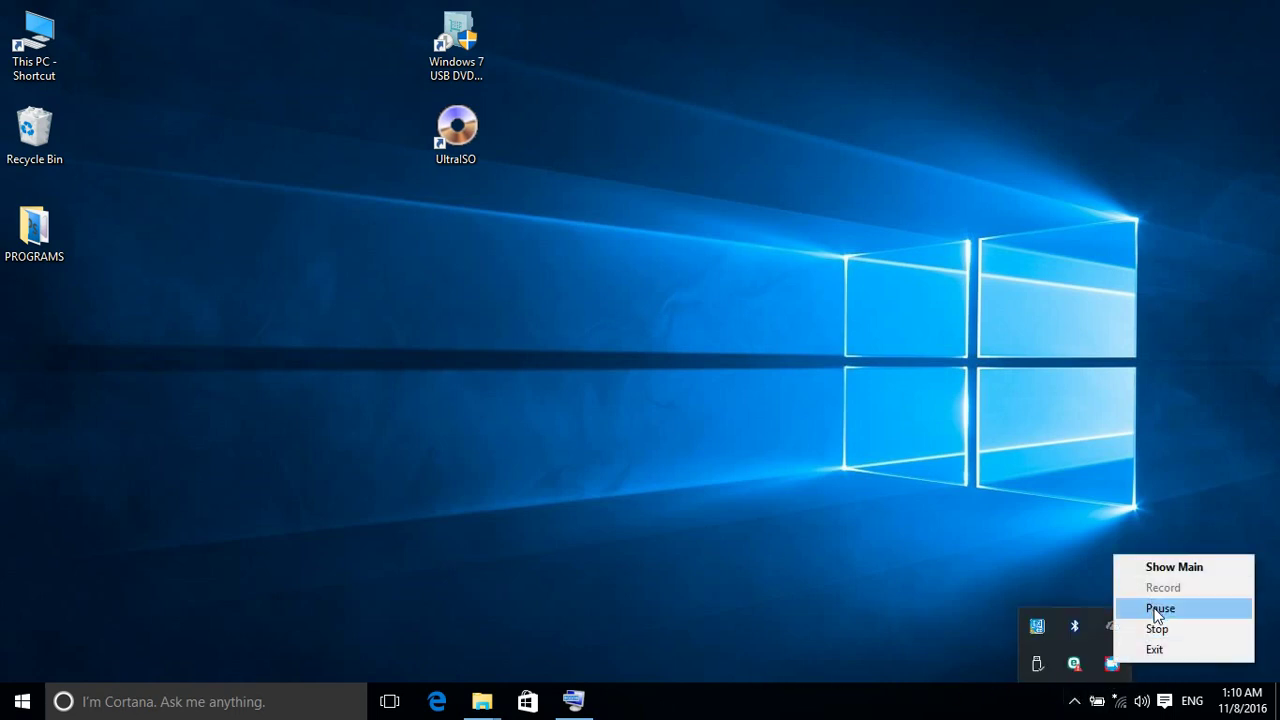
left_click(1157, 609)
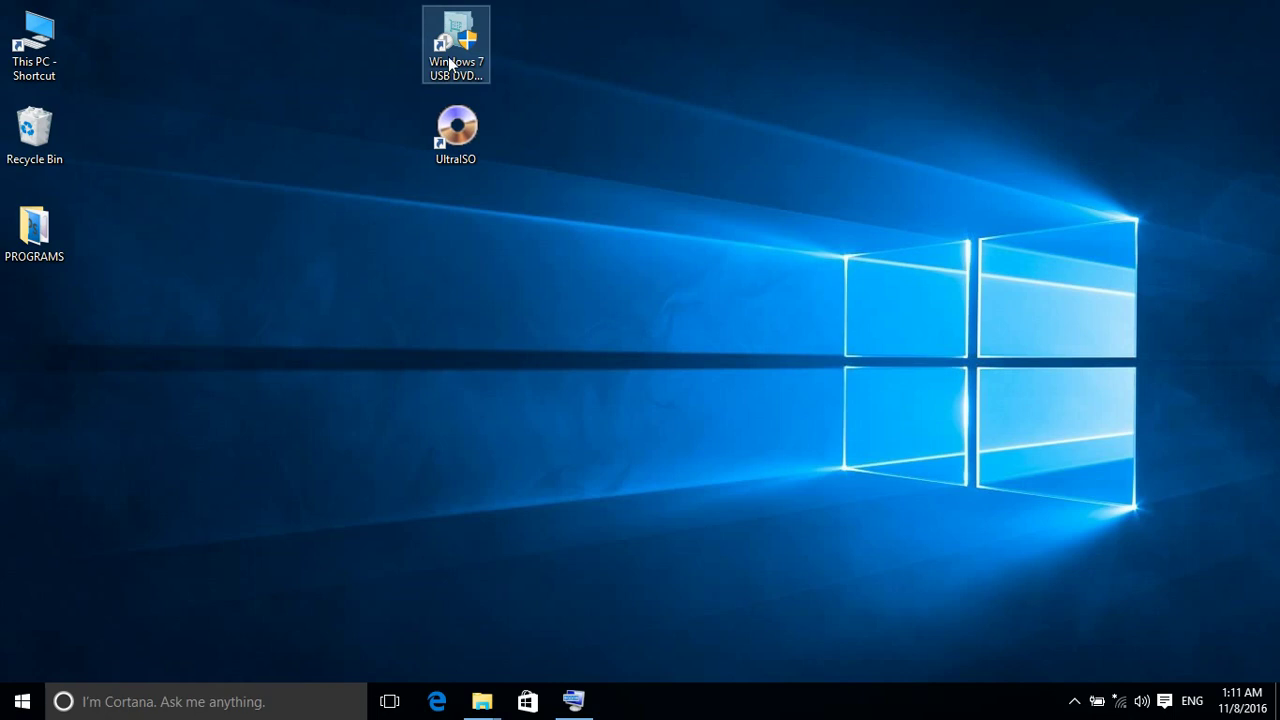
Launch the Windows 7 USB DVD Download Tool and choose Win7_ULT.iso from Documents\My ISO Files as the source file.
double_click(449, 63)
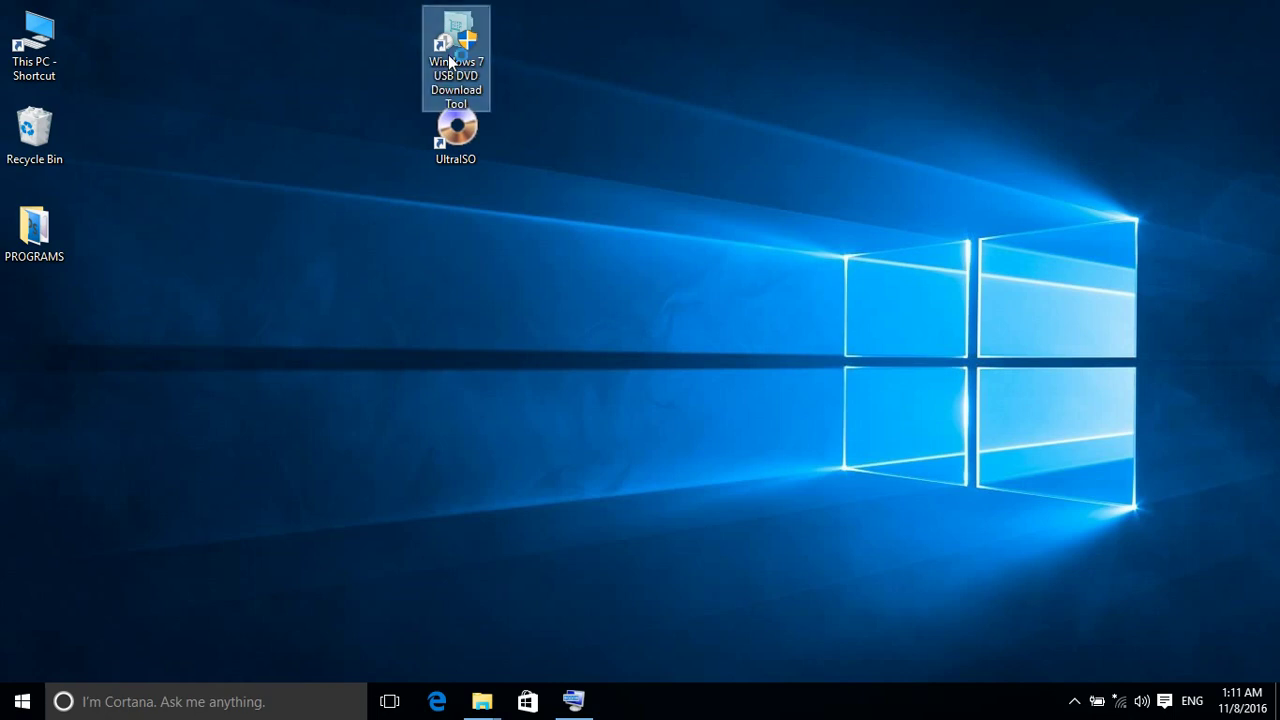
left_click(474, 262)
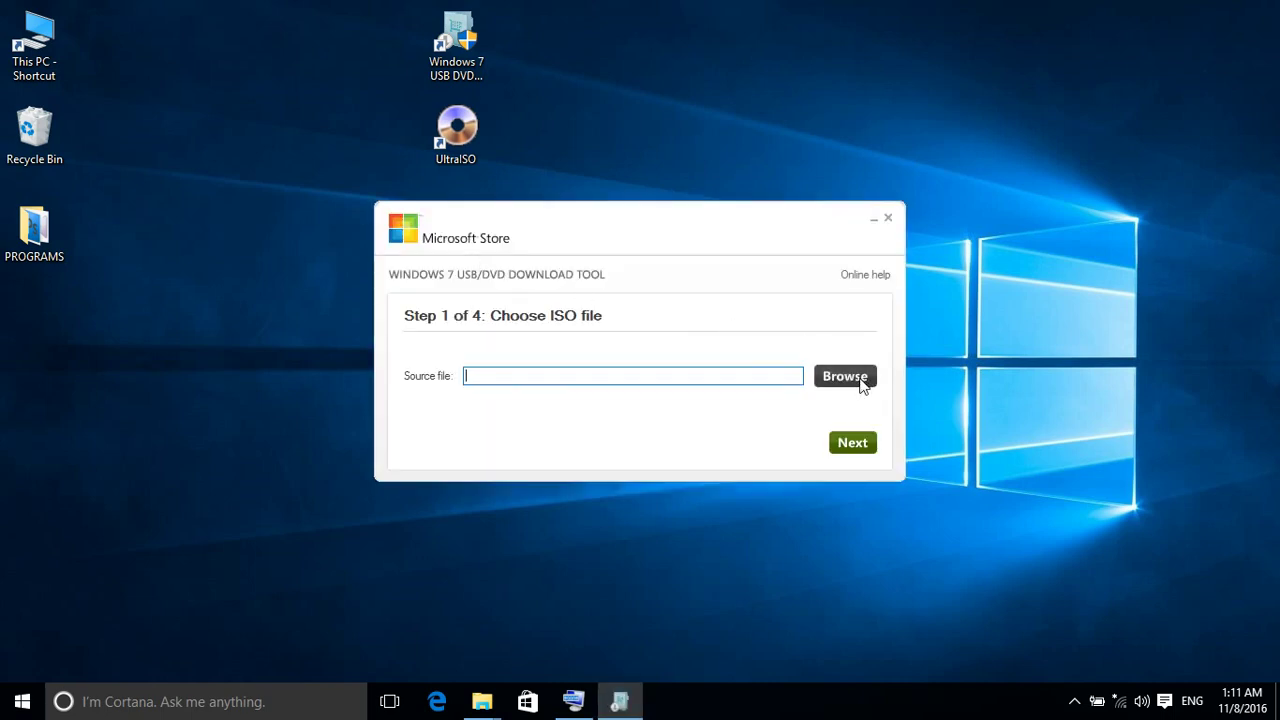
left_click(860, 381)
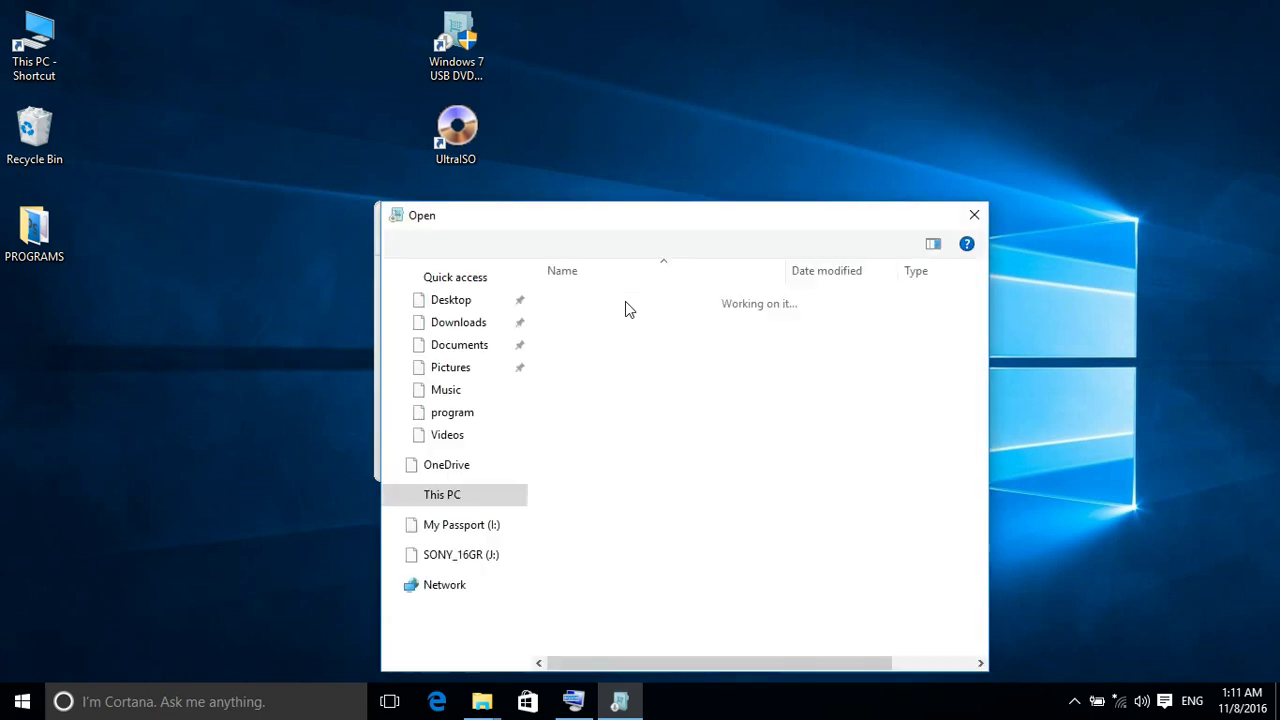
left_click_drag(552, 216, 458, 161)
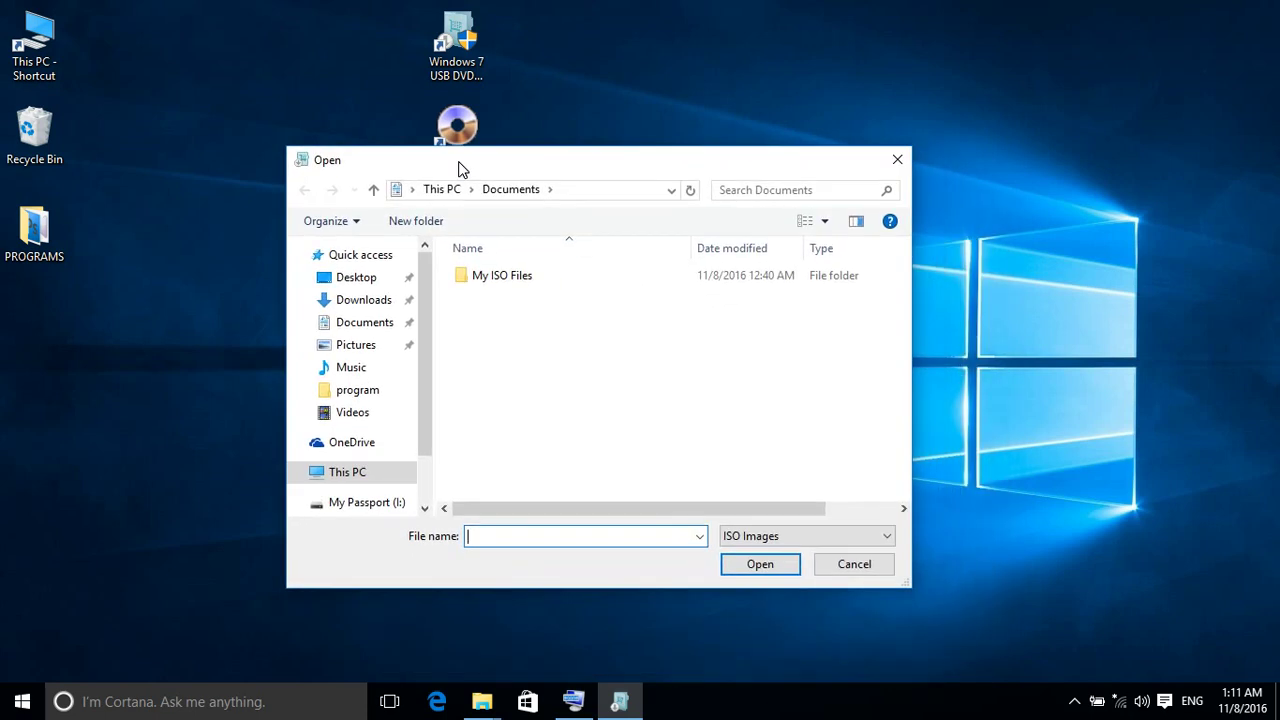
double_click(521, 275)
double_click(521, 281)
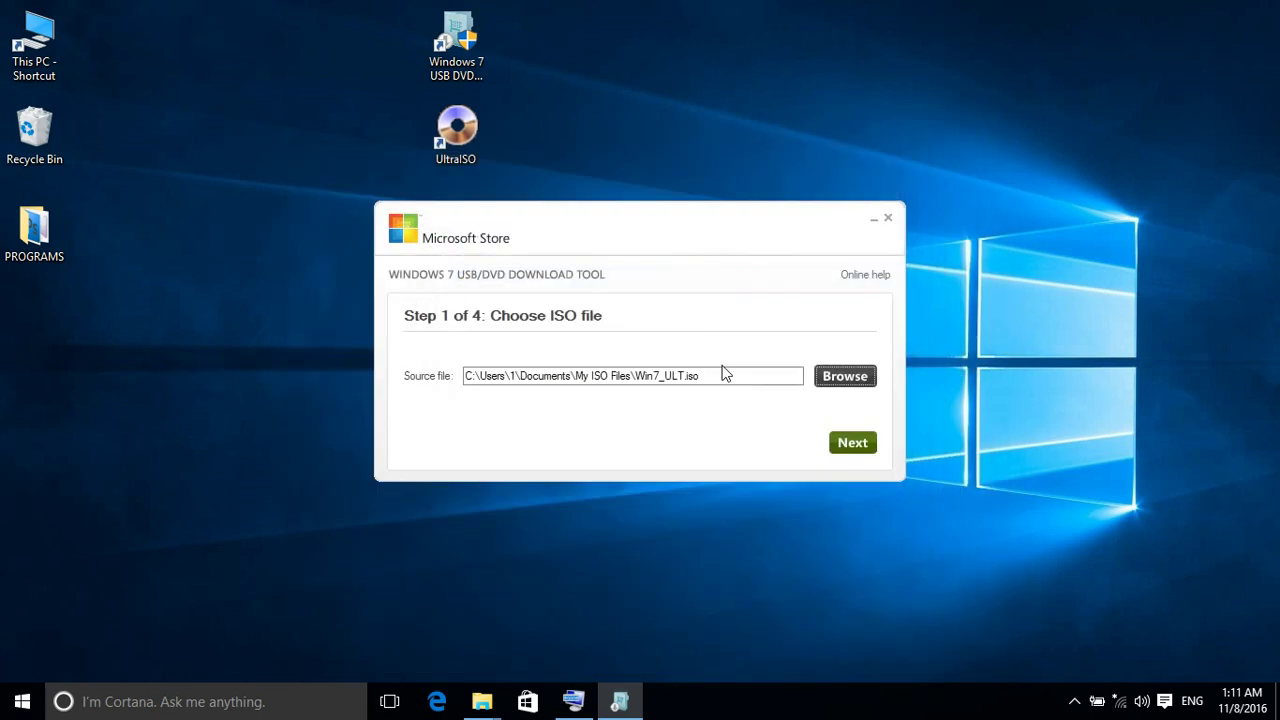
Accept the source file, choose a USB device as the media type, and try to begin copying to G:\ (Removable Disk).
left_click(849, 447)
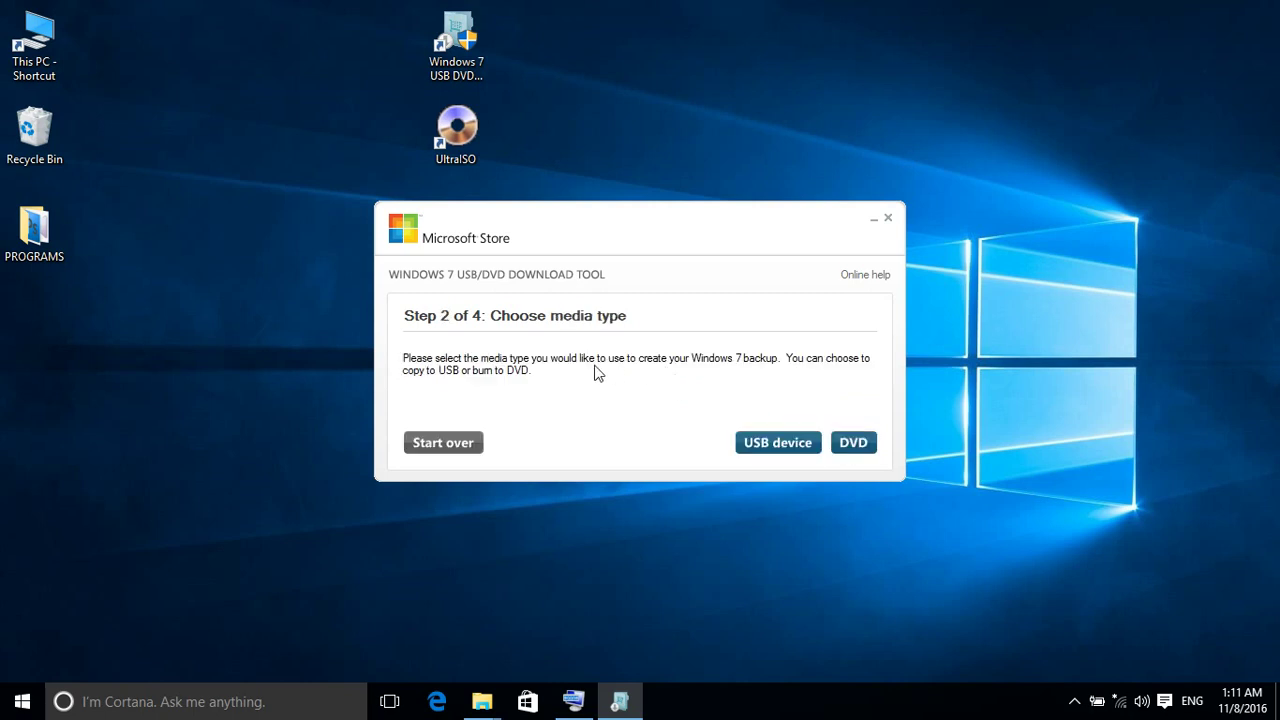
left_click(773, 443)
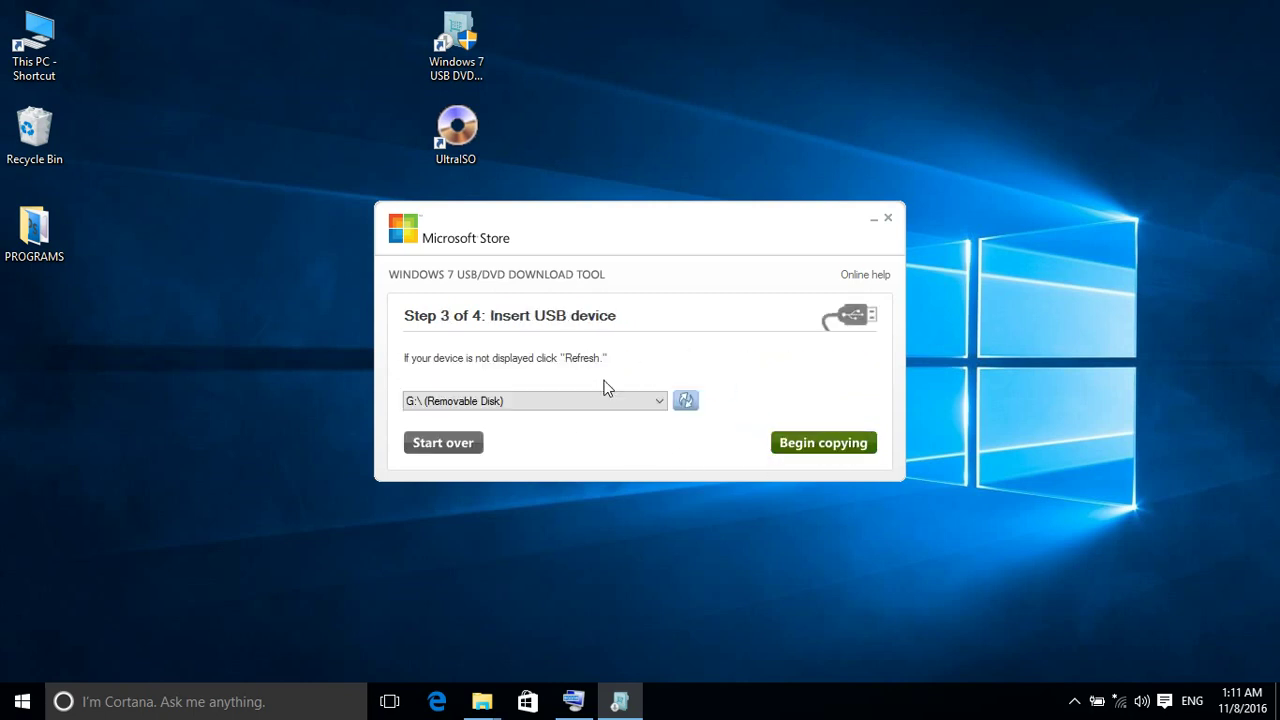
left_click(815, 446)
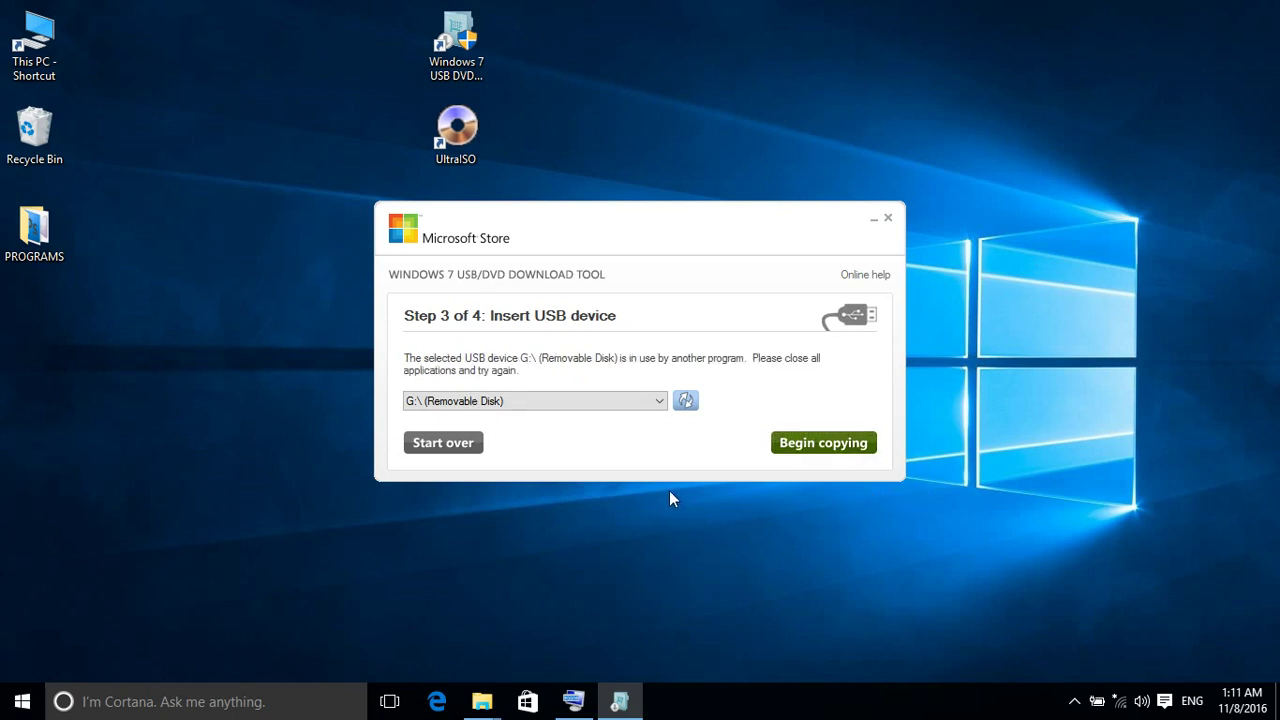
left_click(805, 452)
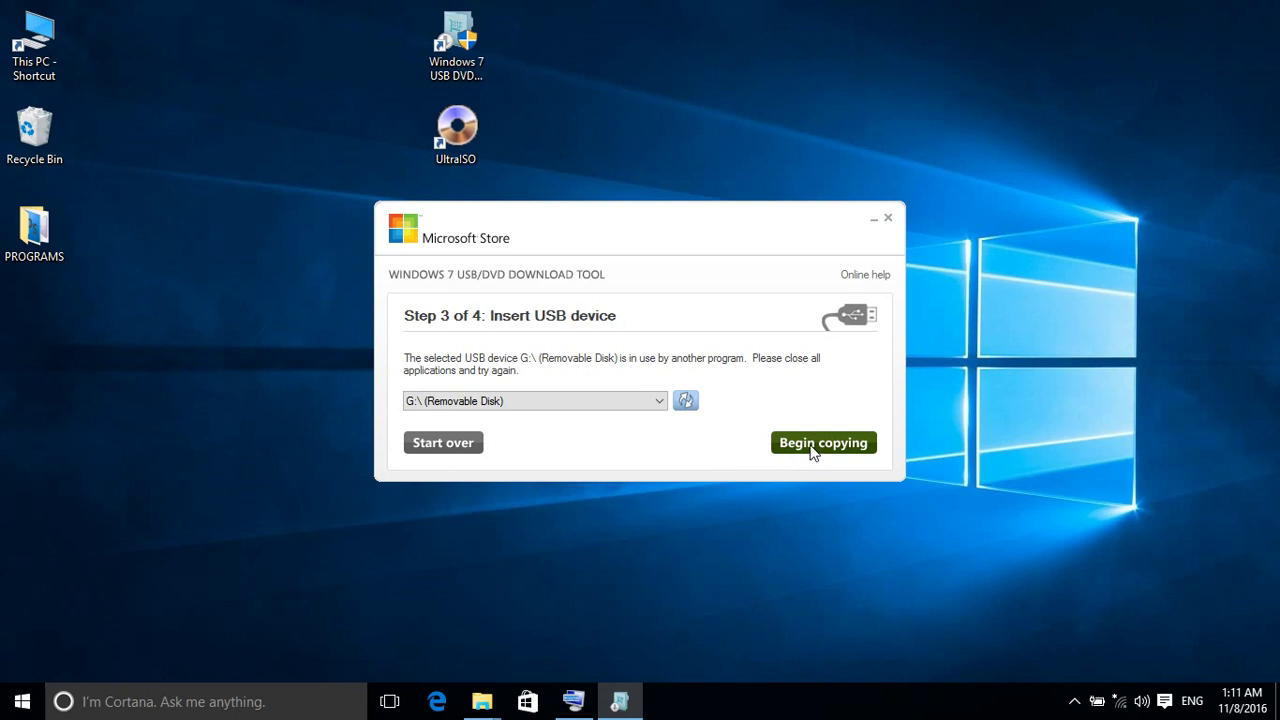
Select J:\ (SONY_16GR) as the target USB device and begin copying.
left_click(657, 401)
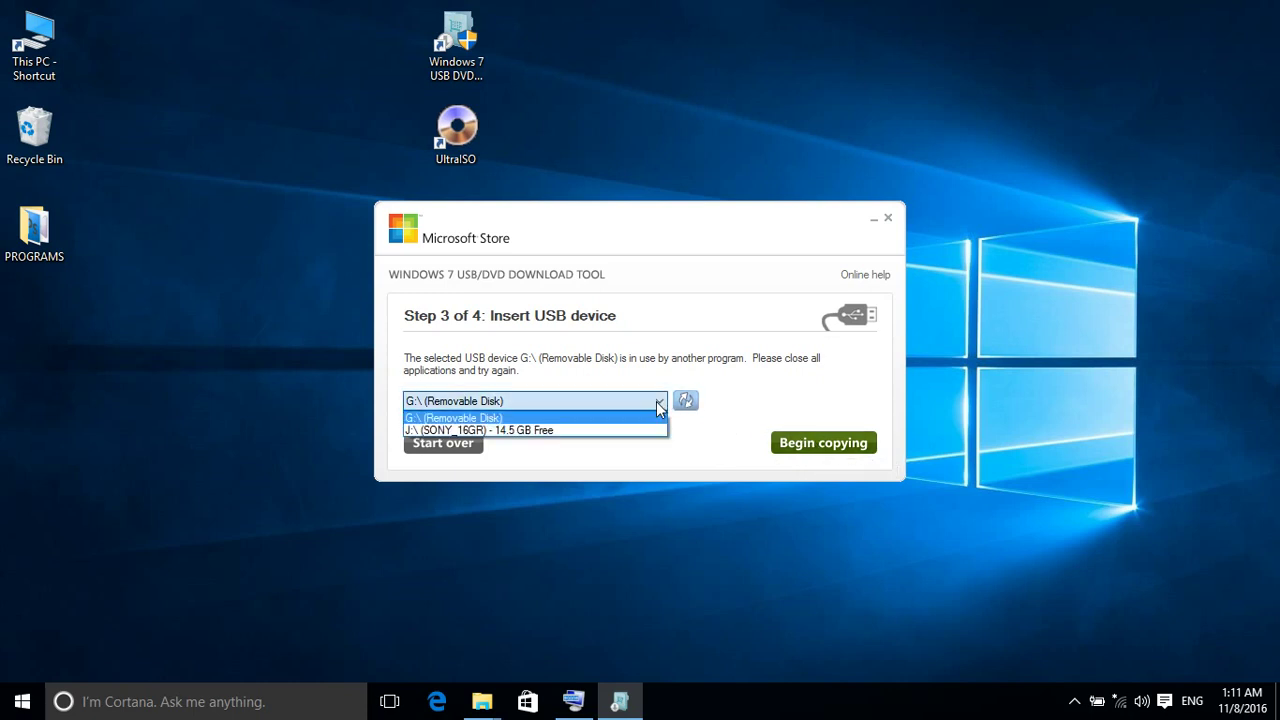
left_click(594, 430)
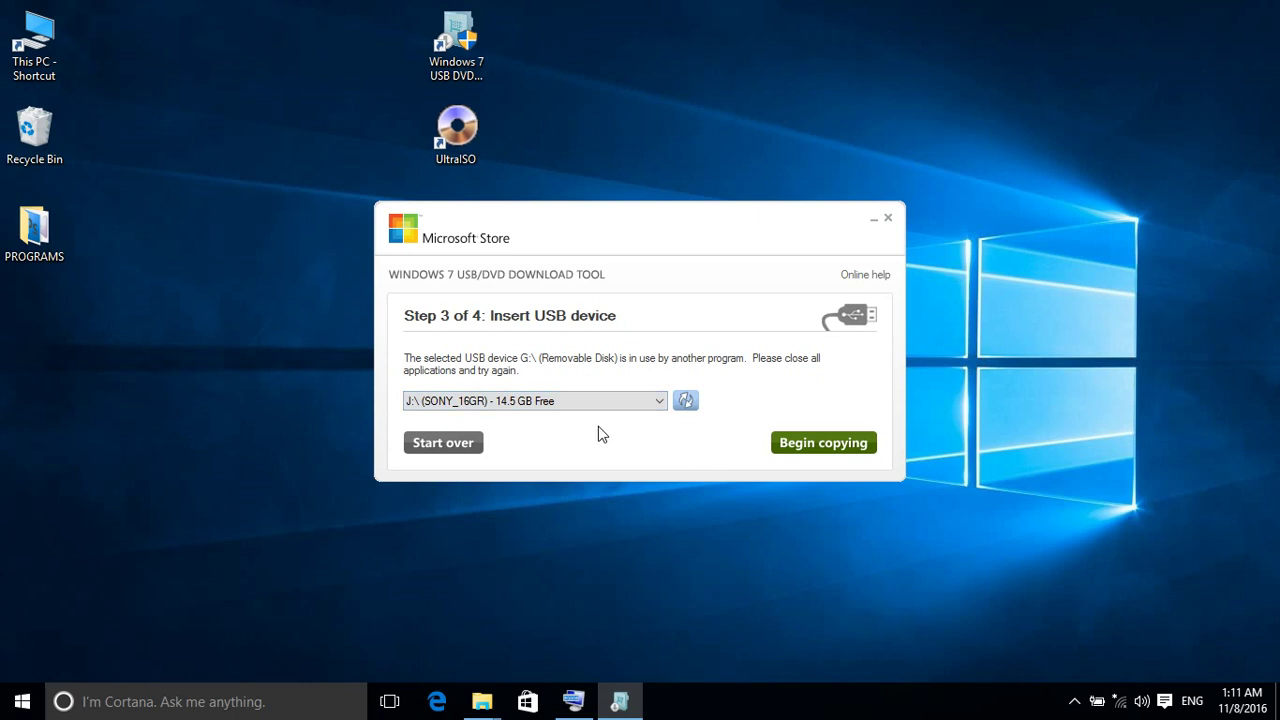
left_click(834, 448)
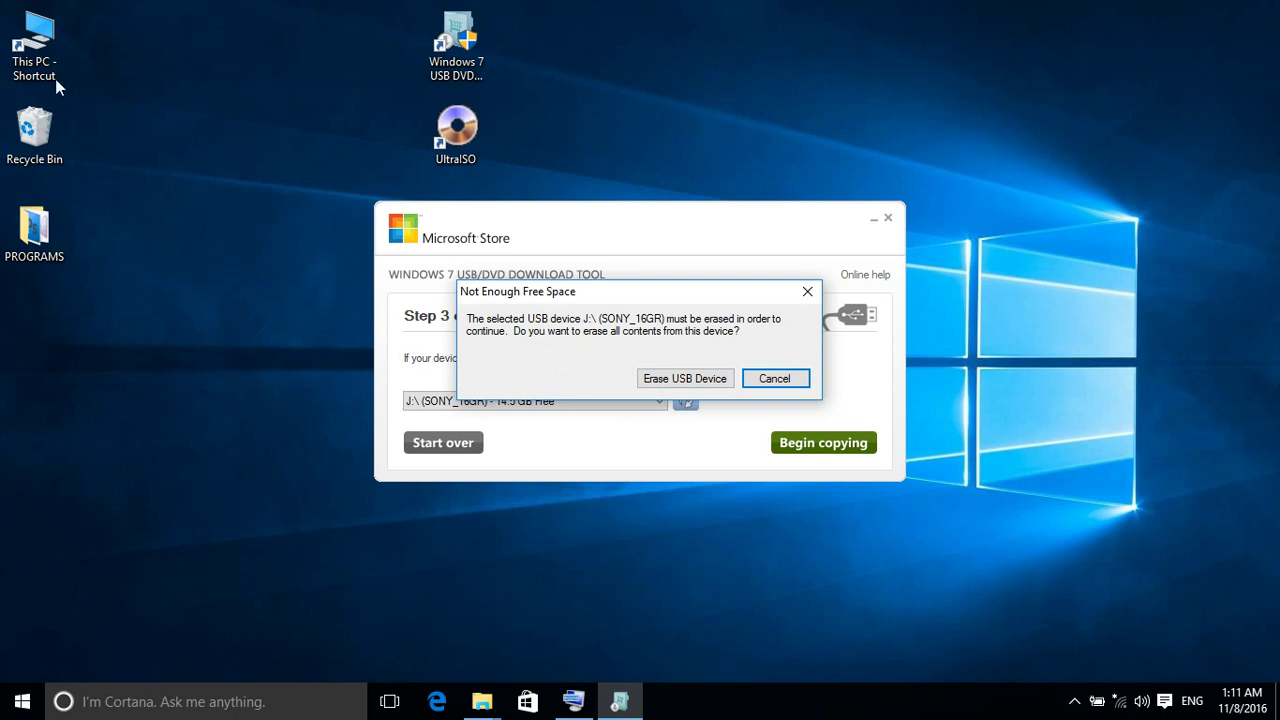
Check the contents of the SONY_16GR (J:) drive from This PC, and close the File Explorer window.
double_click(36, 45)
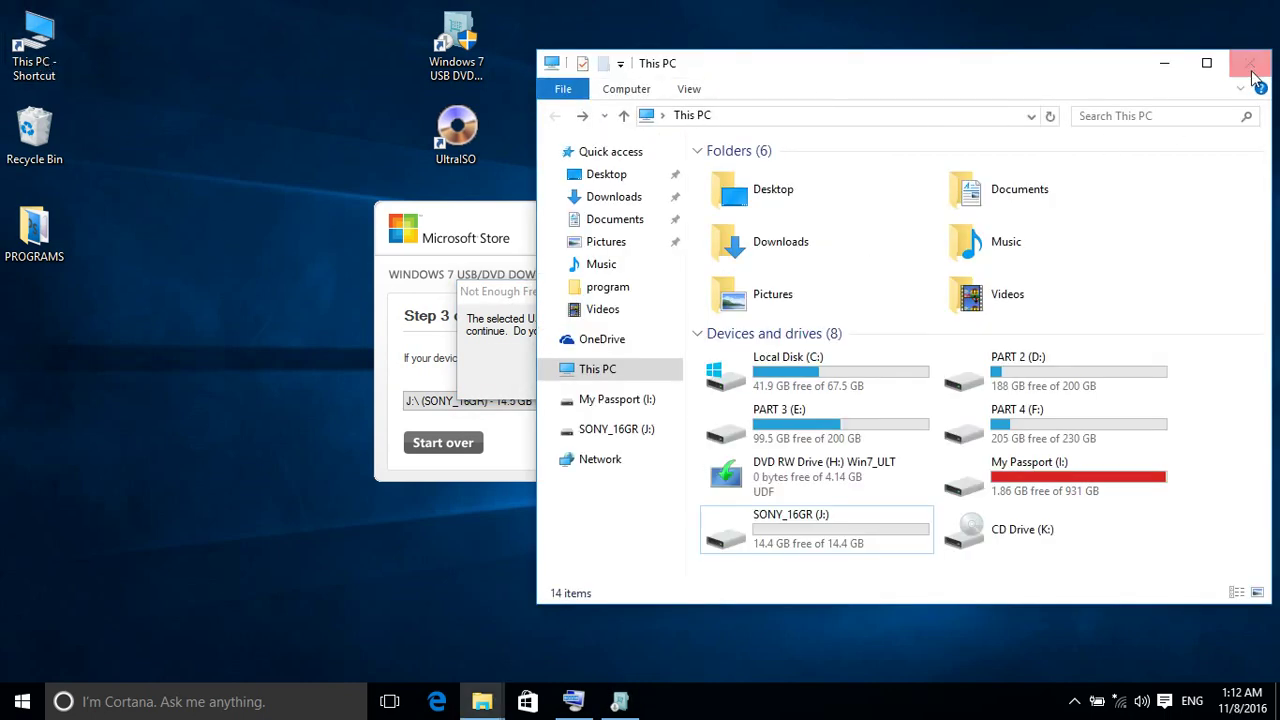
left_click(1252, 66)
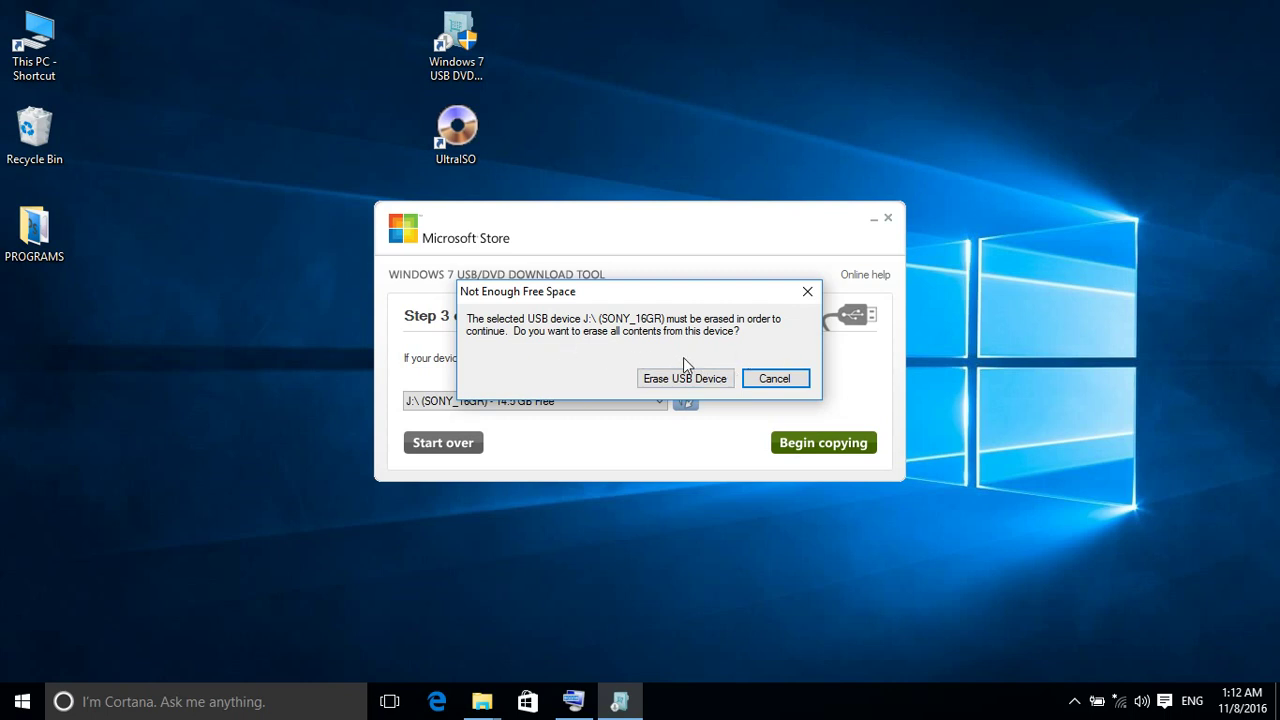
left_click(51, 53)
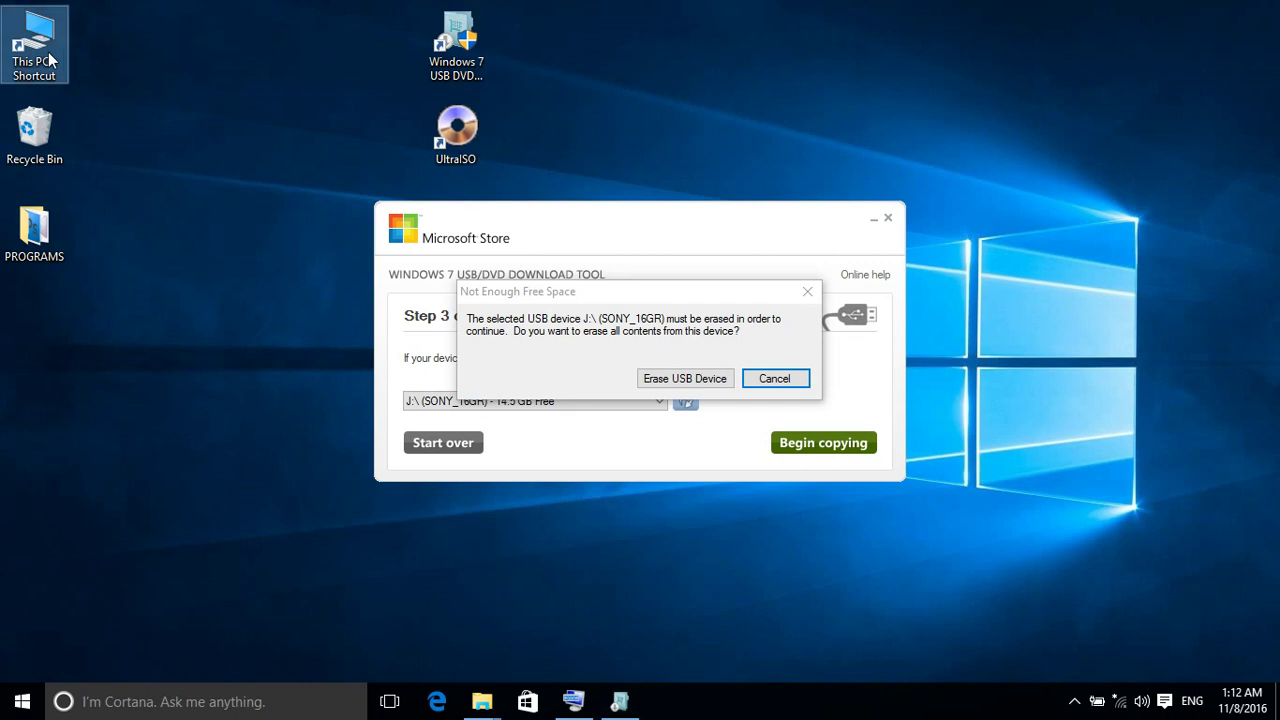
double_click(40, 56)
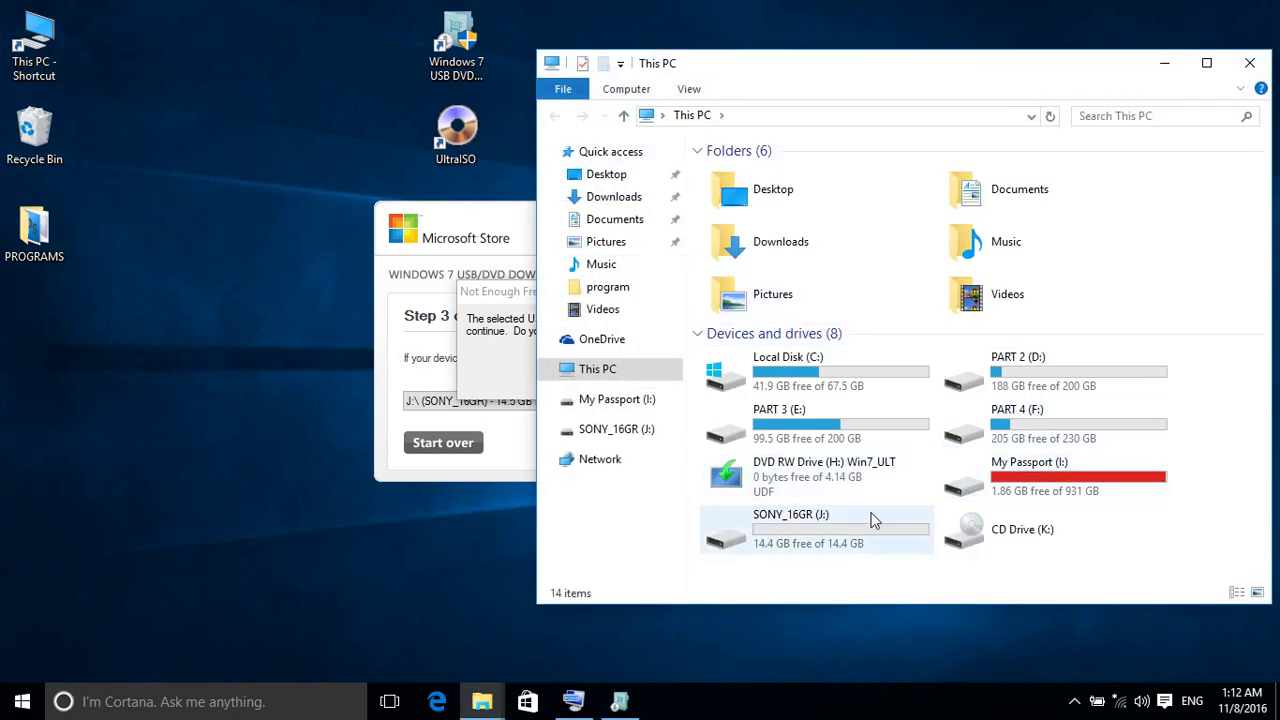
left_click(845, 537)
double_click(845, 537)
left_click(1249, 63)
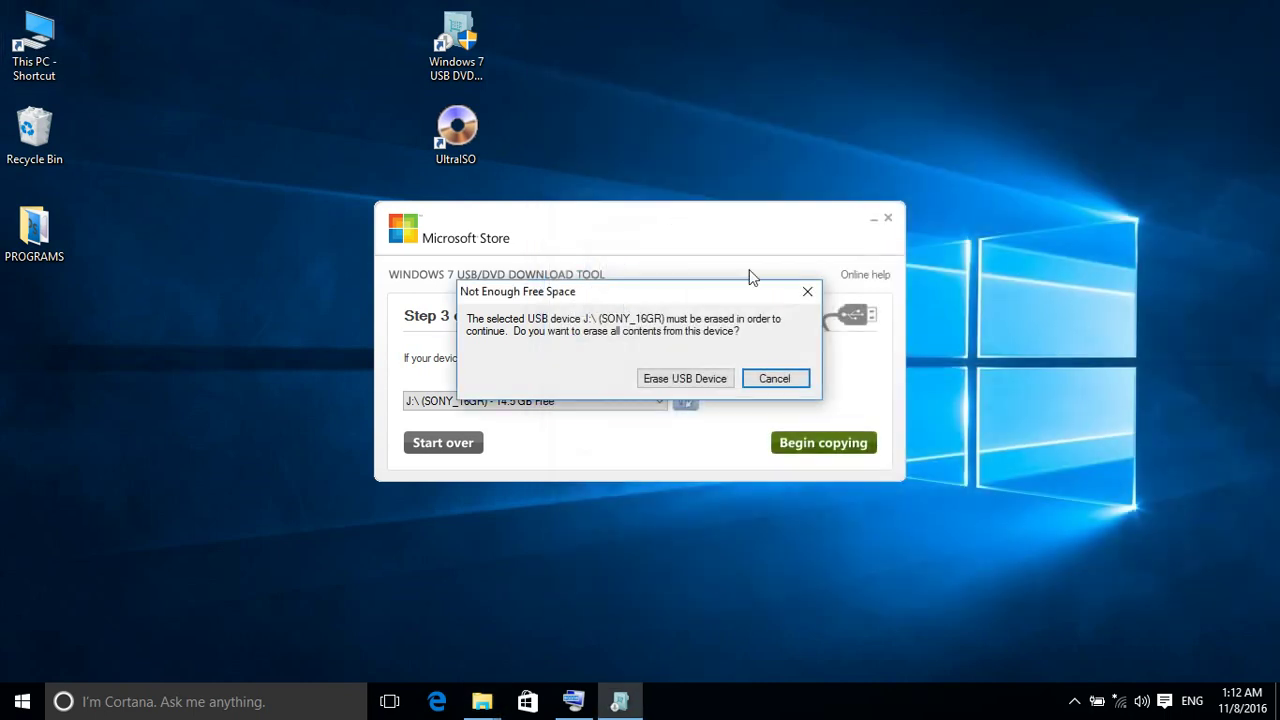
Agree to erase the SONY_16GR USB device and confirm the loss of all its contents so copying starts.
left_click(684, 381)
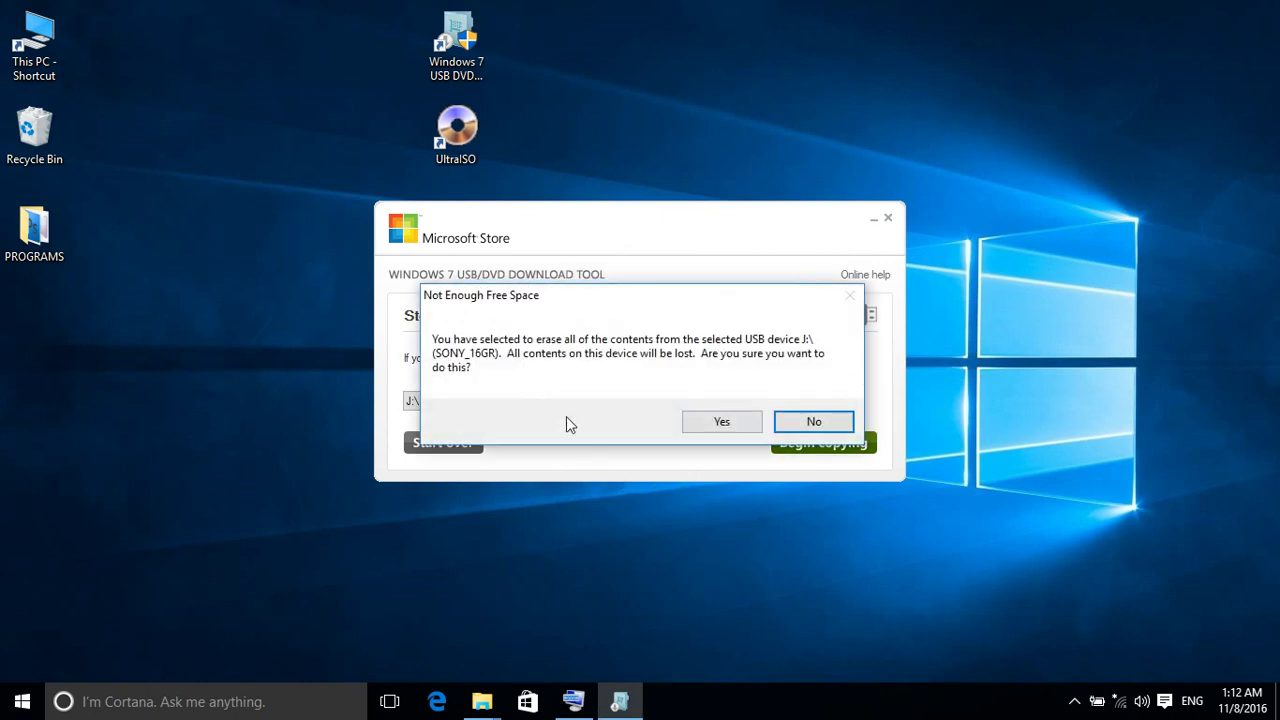
left_click_drag(603, 304, 508, 237)
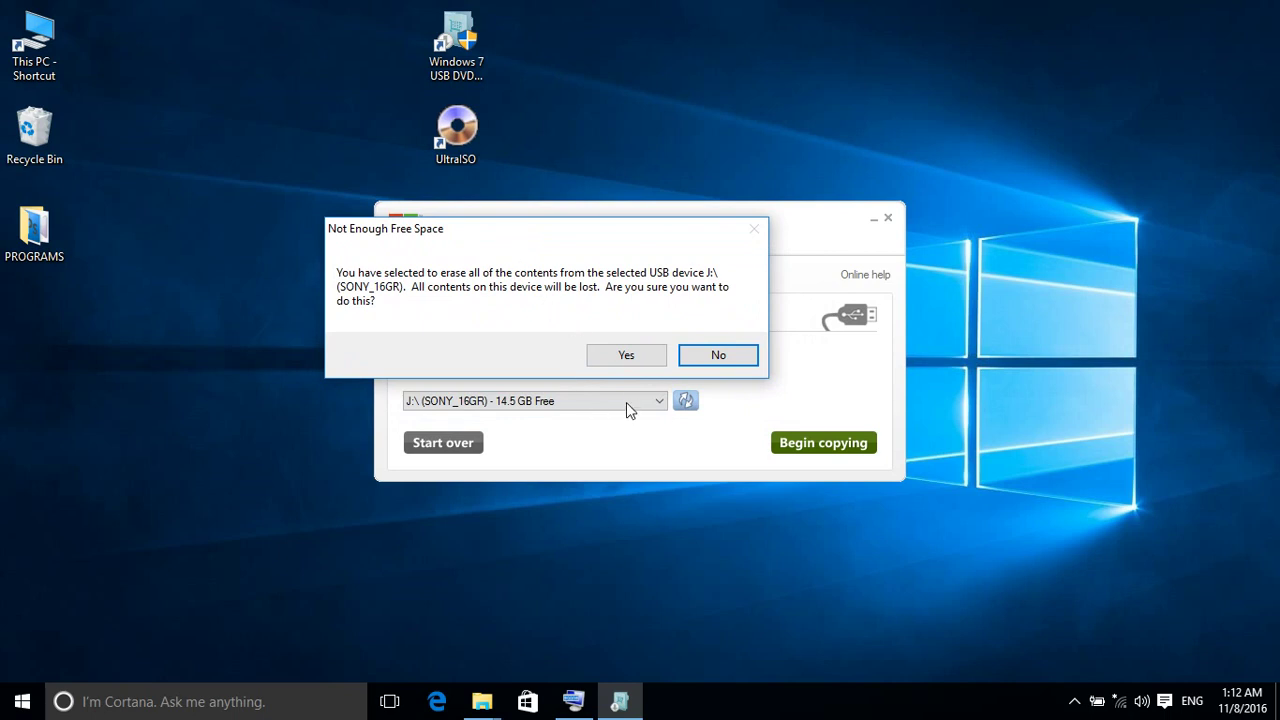
left_click(624, 358)
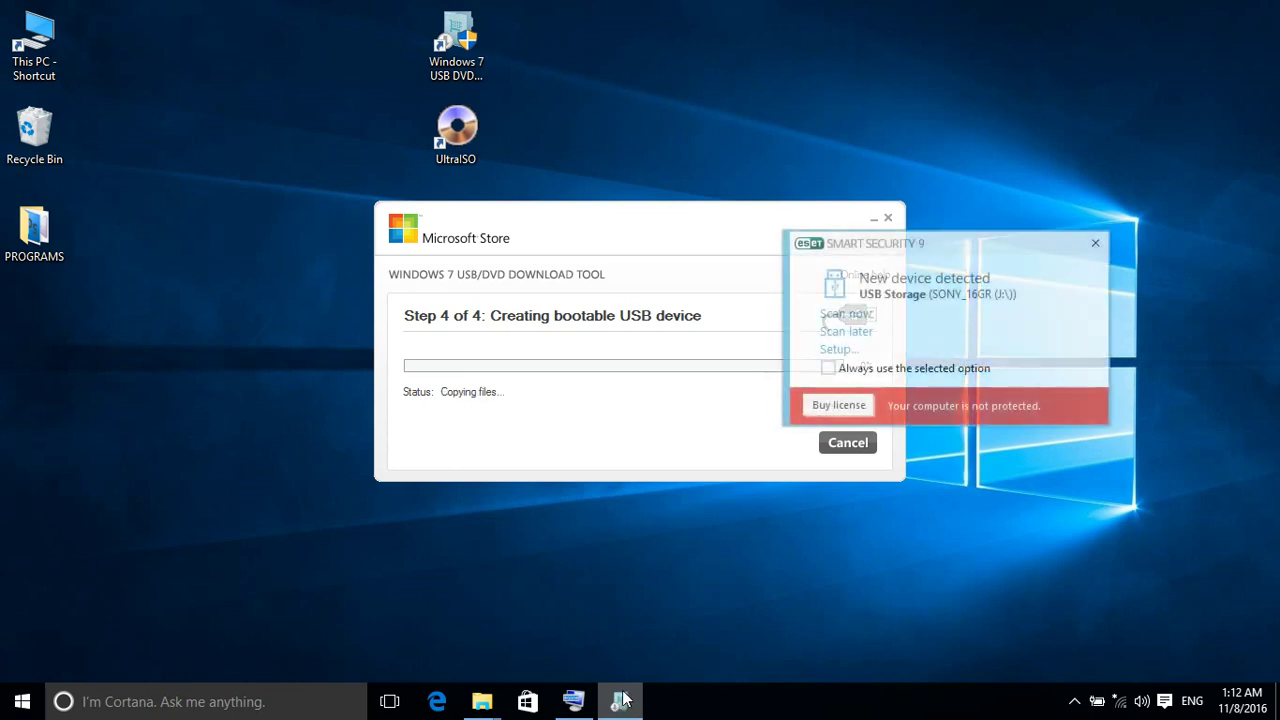
Dismiss the ESET new-device notification and show the hidden system tray icons.
left_click(1095, 243)
left_click(1074, 701)
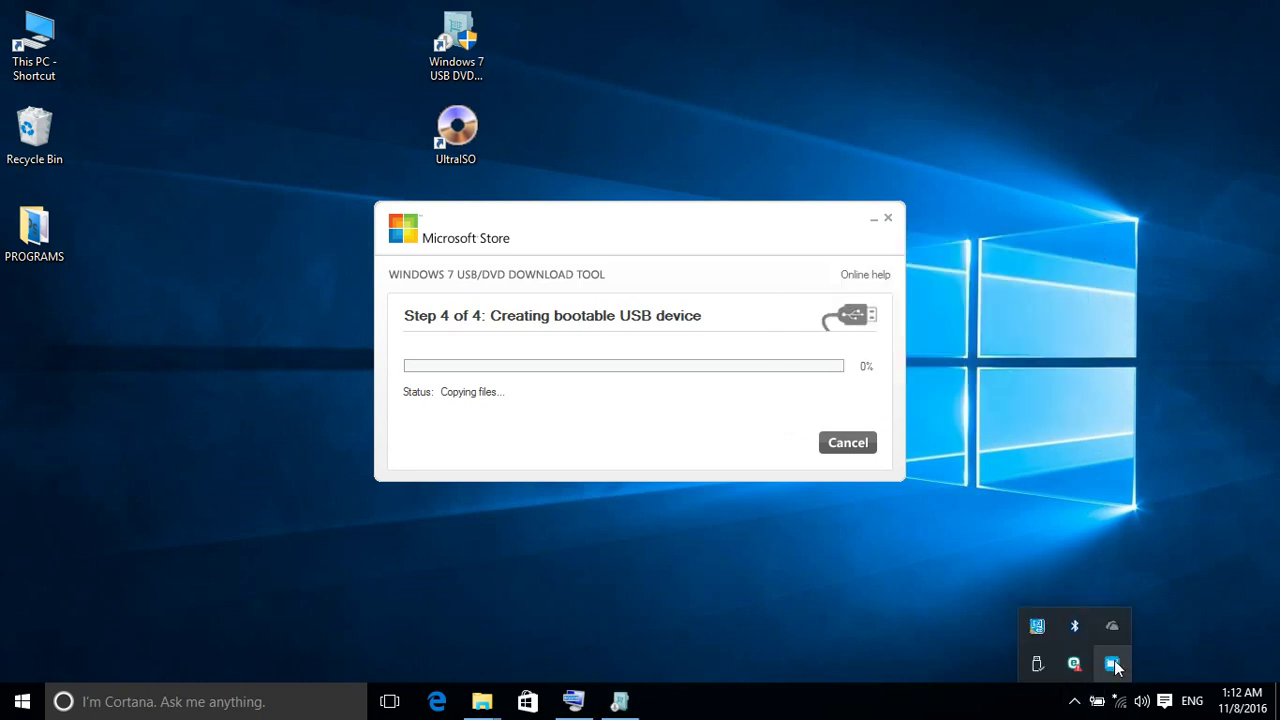